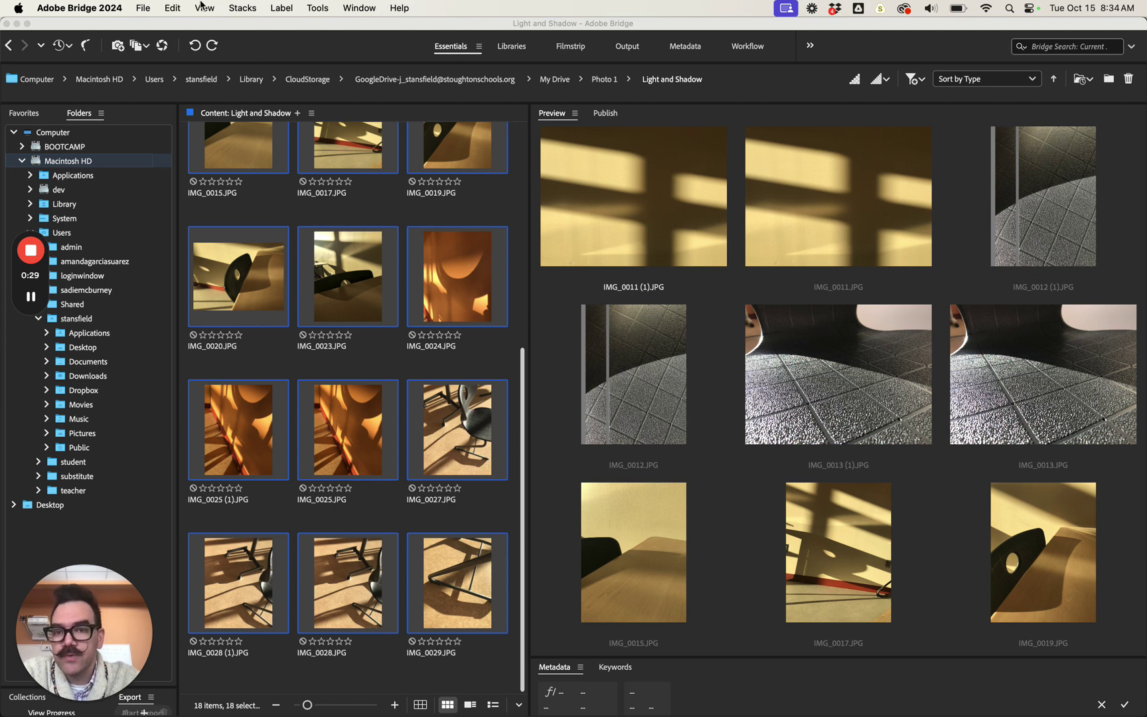
In Bridge, select only the IMG_0011.JPG thumbnail so it previews large.
{"action": "left_click", "coordinate": [290, 29]}
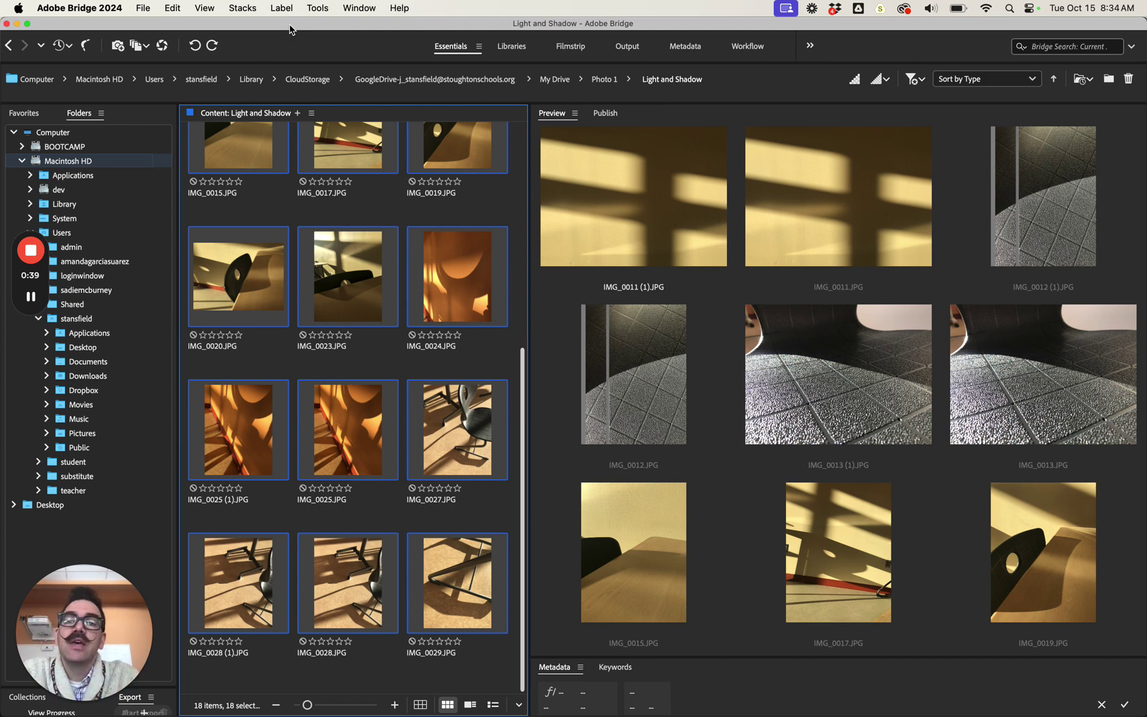
{"action": "left_click", "coordinate": [522, 331]}
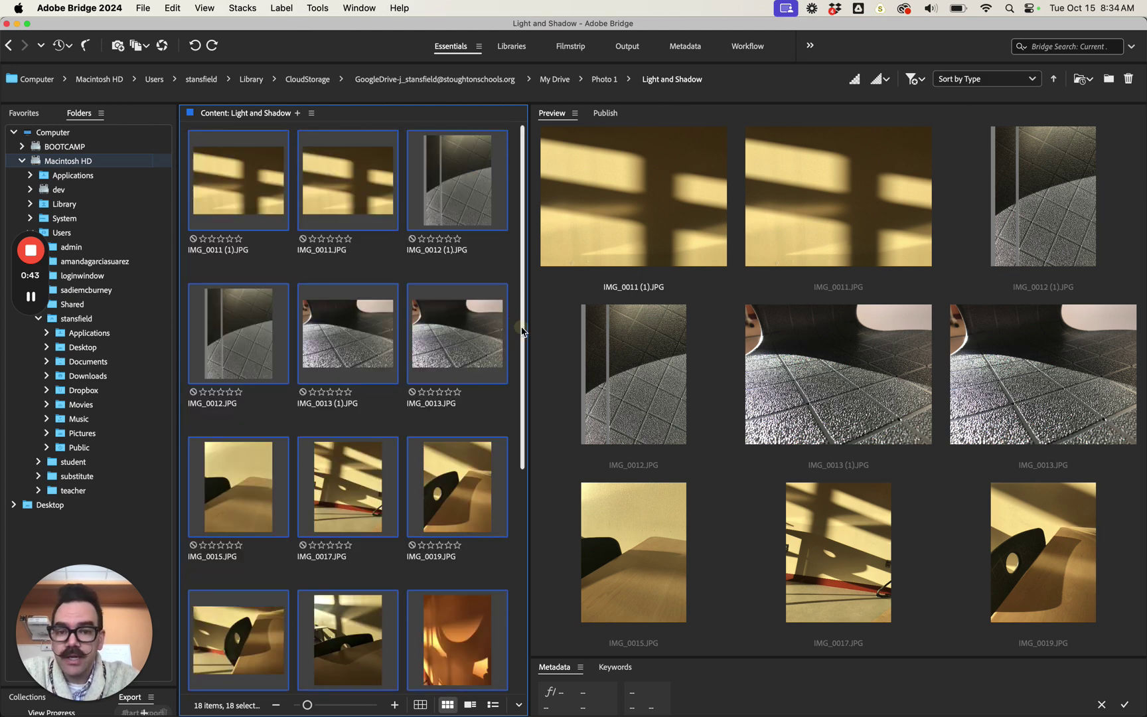
{"action": "left_click", "coordinate": [346, 250]}
{"action": "left_click", "coordinate": [379, 210]}
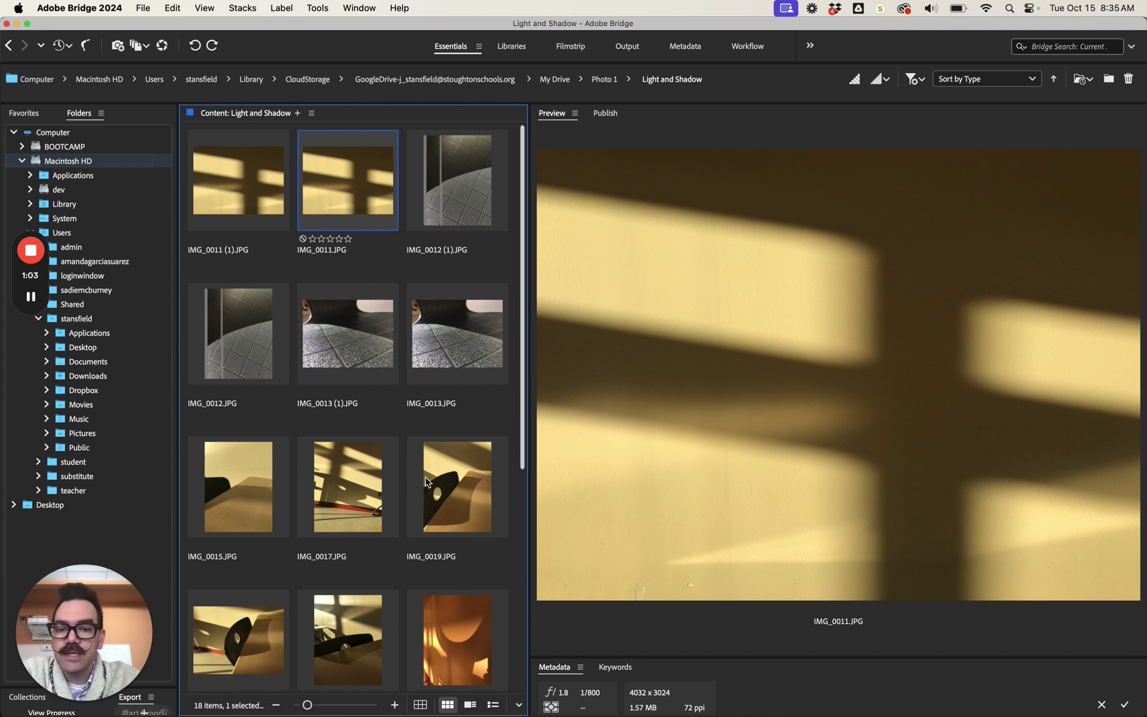
Scroll the Content panel, then move the Bridge window down to uncover Photoshop's welcome screen.
{"action": "left_click", "coordinate": [524, 481]}
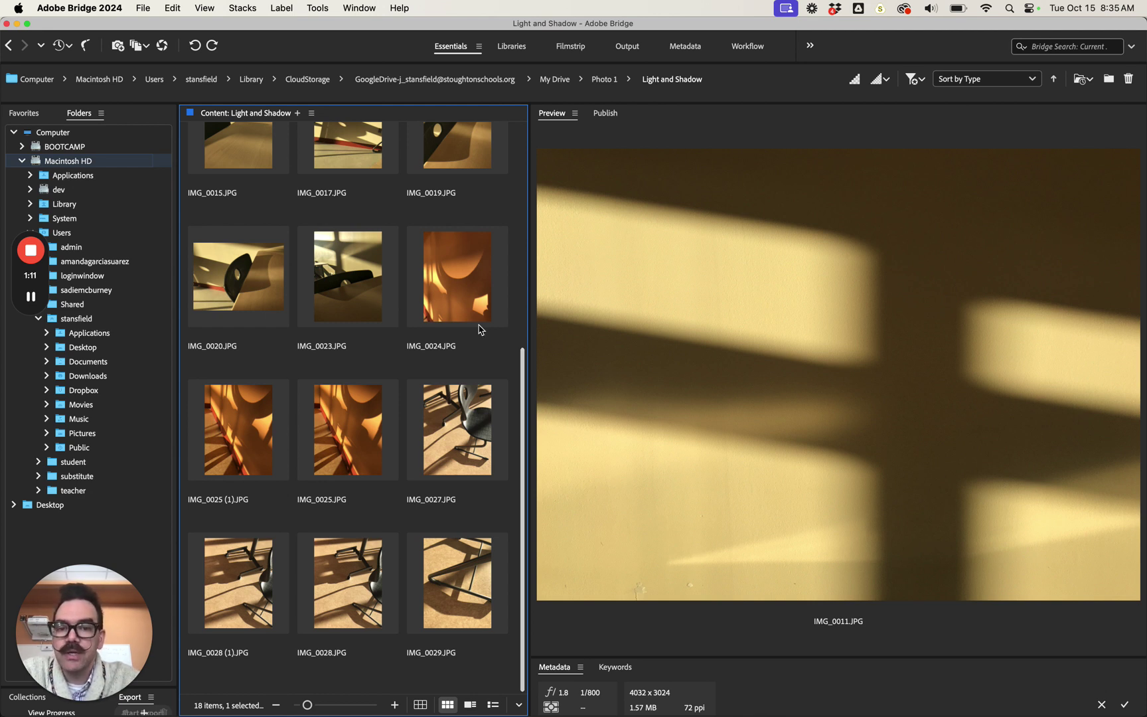
{"action": "scroll", "coordinate": [481, 330], "scroll_direction": "up", "scroll_amount": 5}
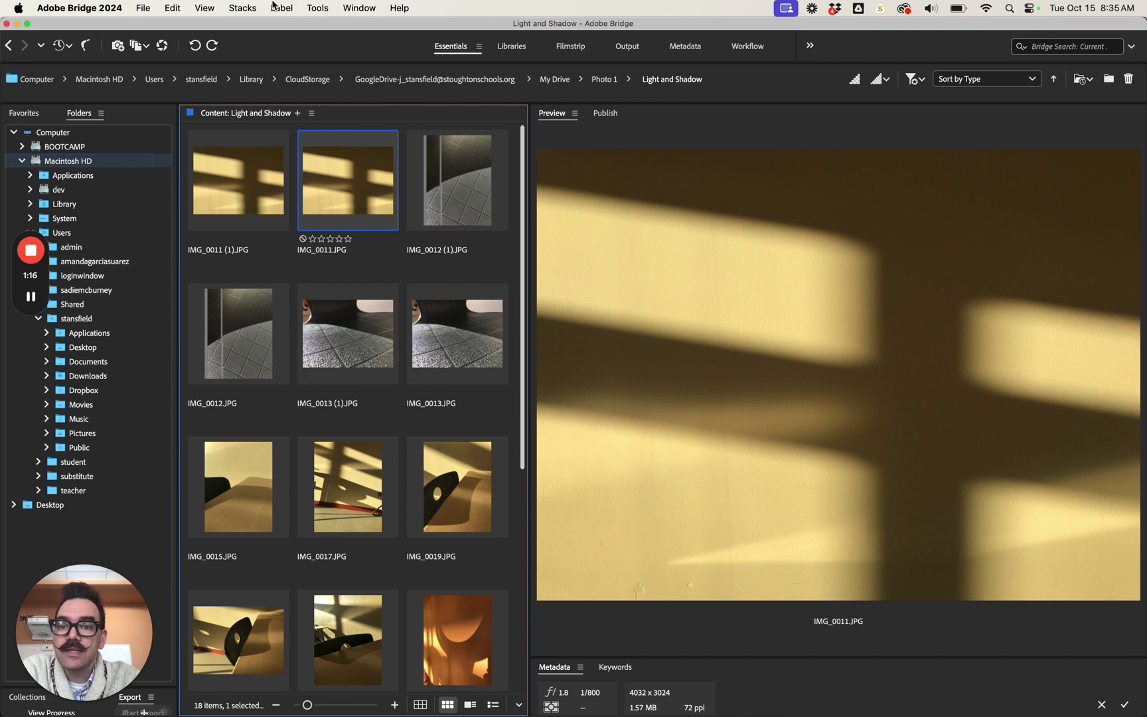
{"action": "left_click", "coordinate": [31, 299]}
{"action": "left_click", "coordinate": [31, 299]}
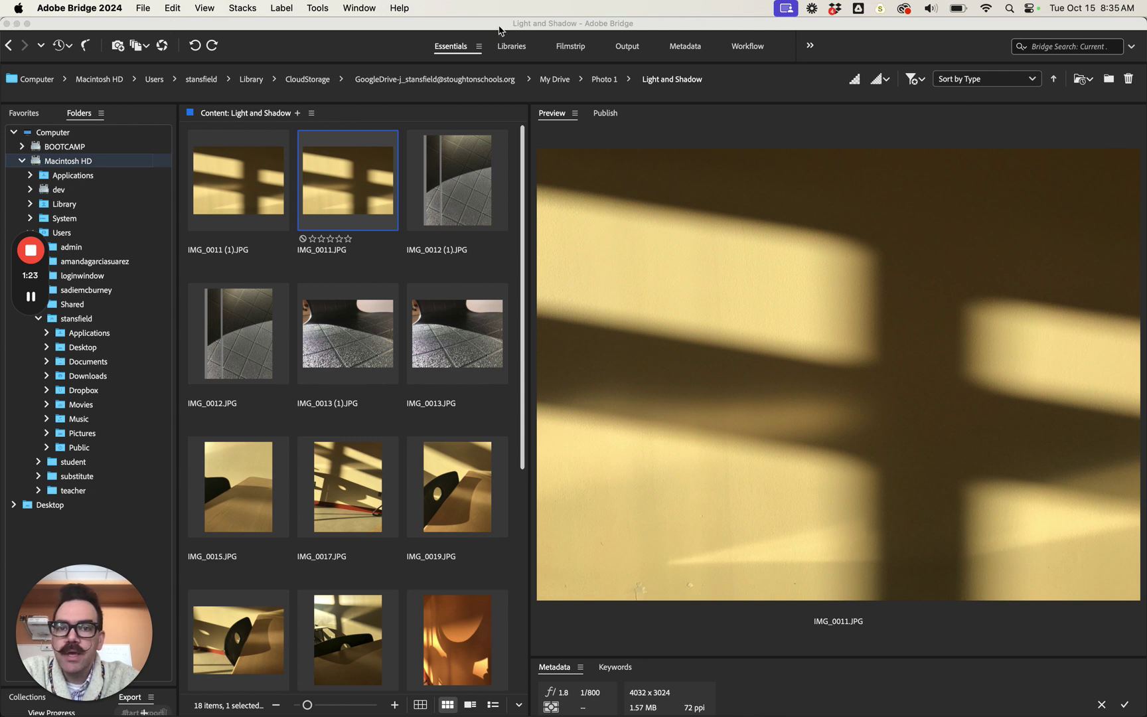
{"action": "left_click_drag", "start_coordinate": [499, 30], "coordinate": [736, 257]}
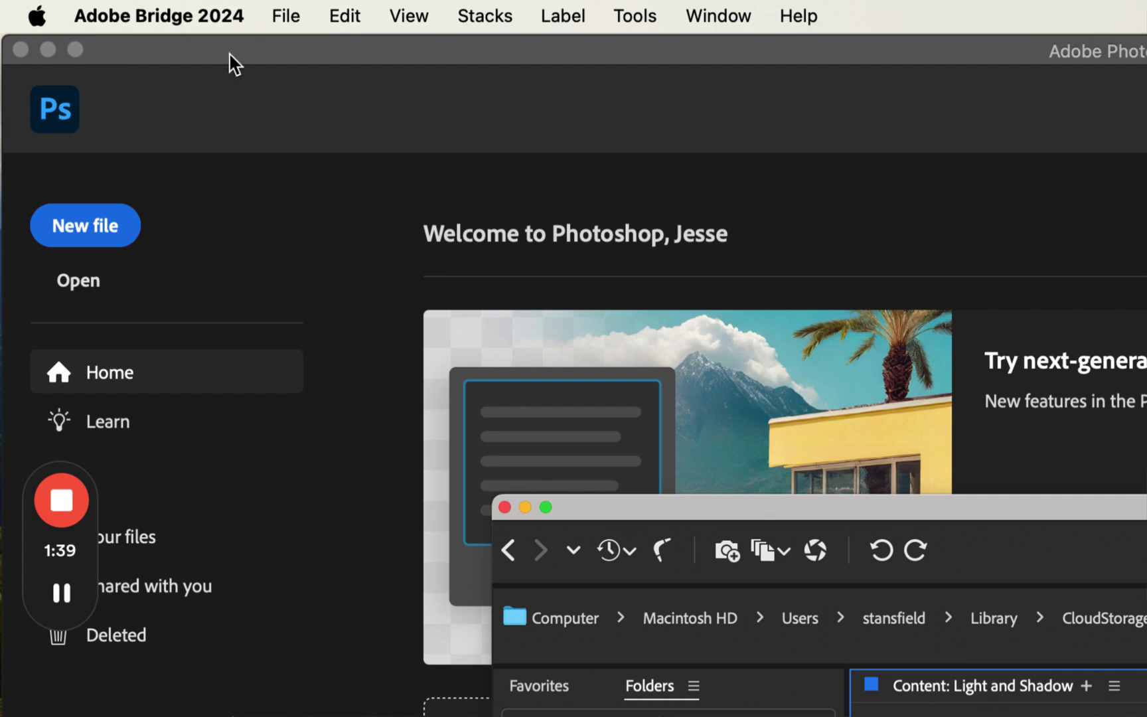
Look through the Bridge and File menus, then move the Bridge window back over Photoshop.
{"action": "left_click", "coordinate": [213, 15]}
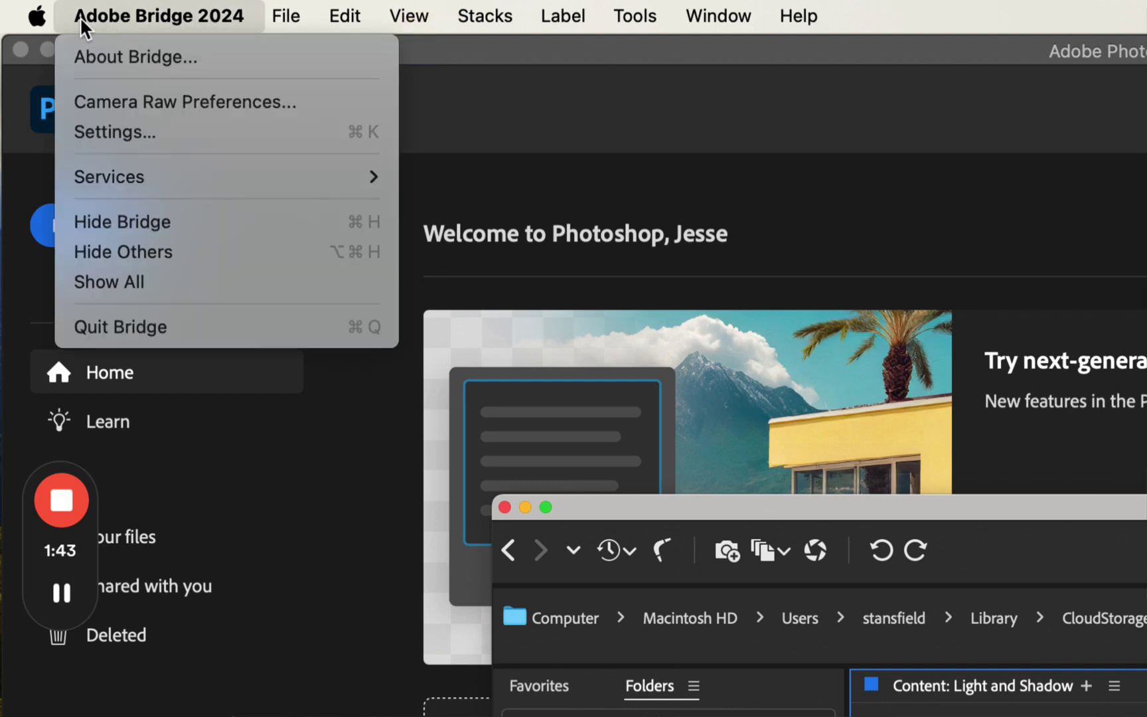
{"action": "left_click", "coordinate": [358, 21]}
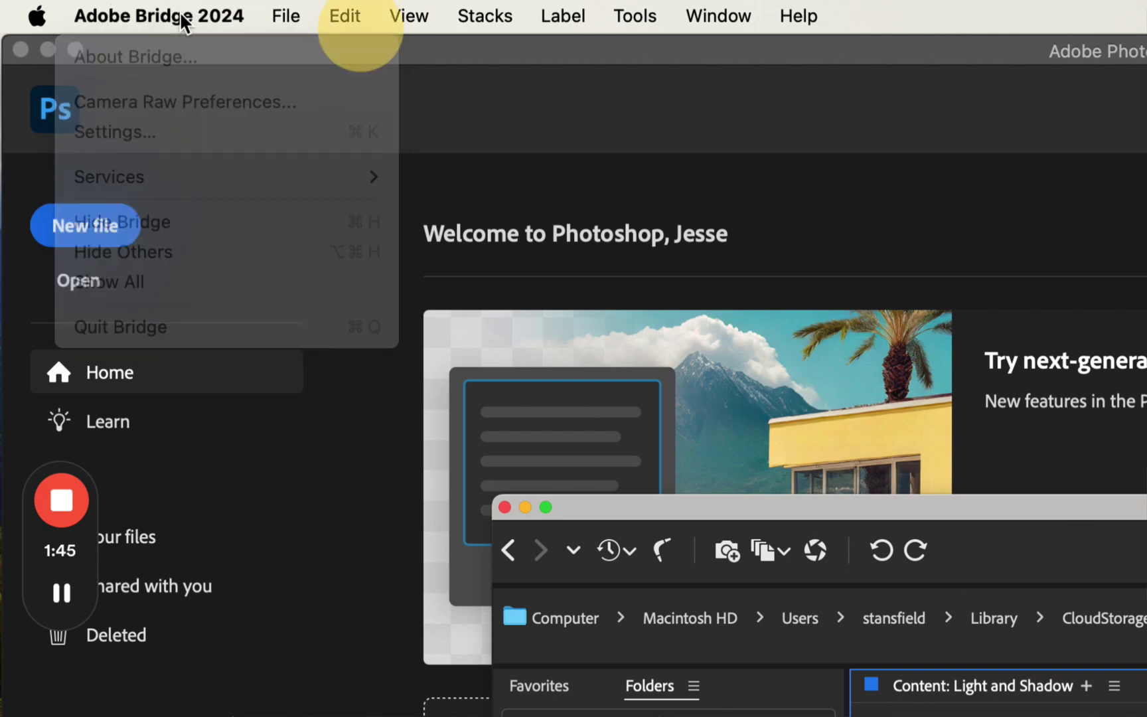
{"action": "left_click", "coordinate": [285, 16]}
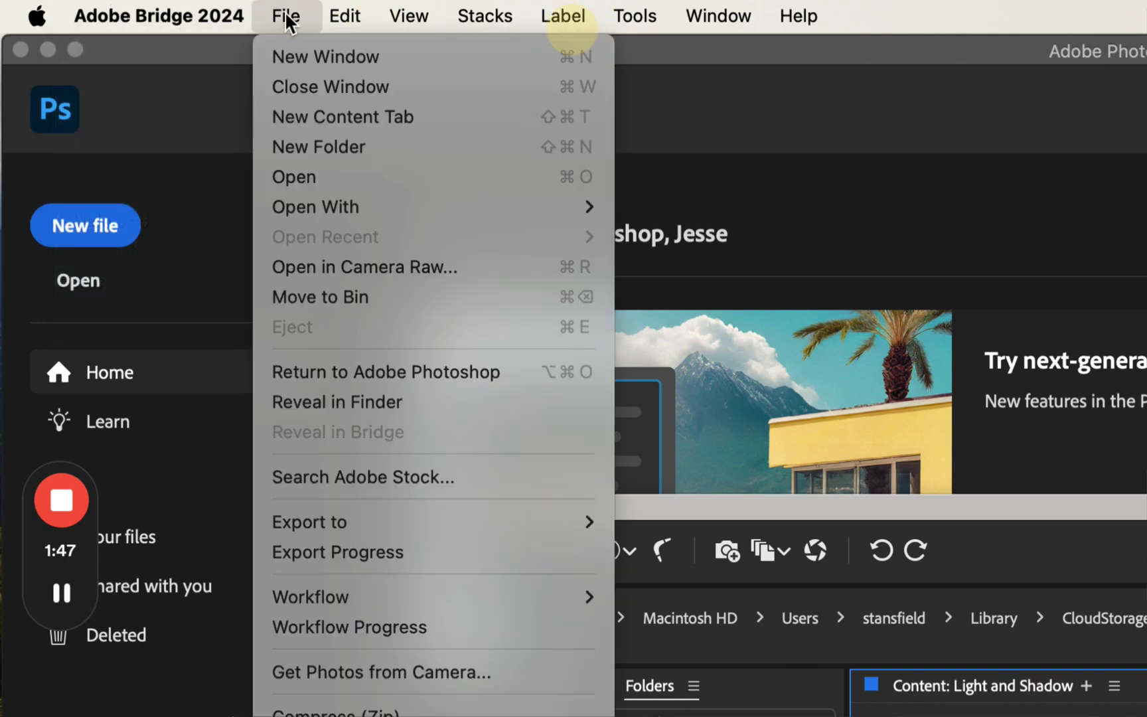
{"action": "left_click", "coordinate": [808, 121]}
{"action": "left_click_drag", "start_coordinate": [917, 512], "coordinate": [417, 46]}
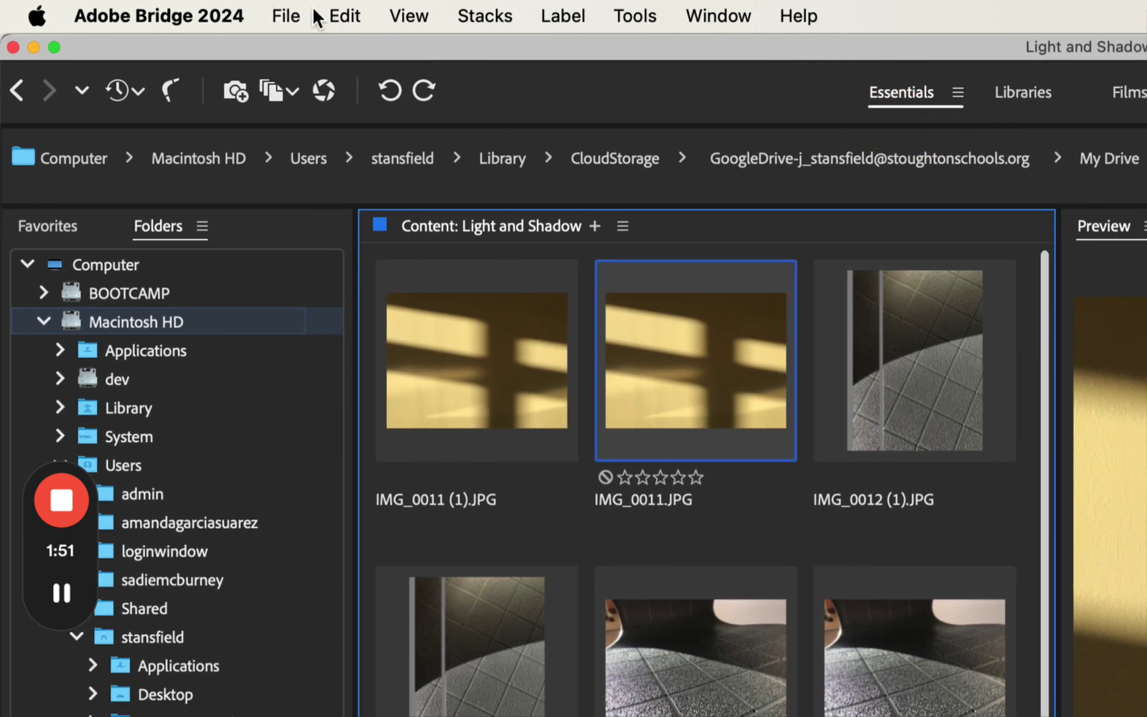
Select all 18 Light and Shadow photos with Cmd+A.
{"action": "left_click", "coordinate": [345, 16]}
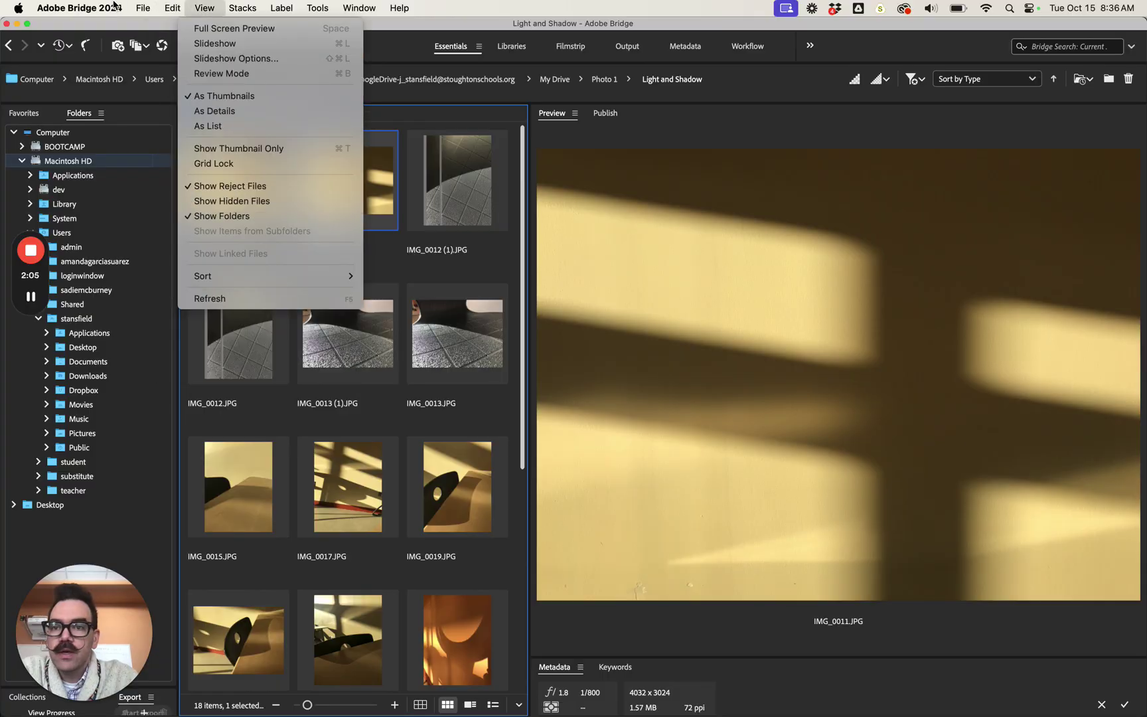
{"action": "left_click", "coordinate": [232, 102]}
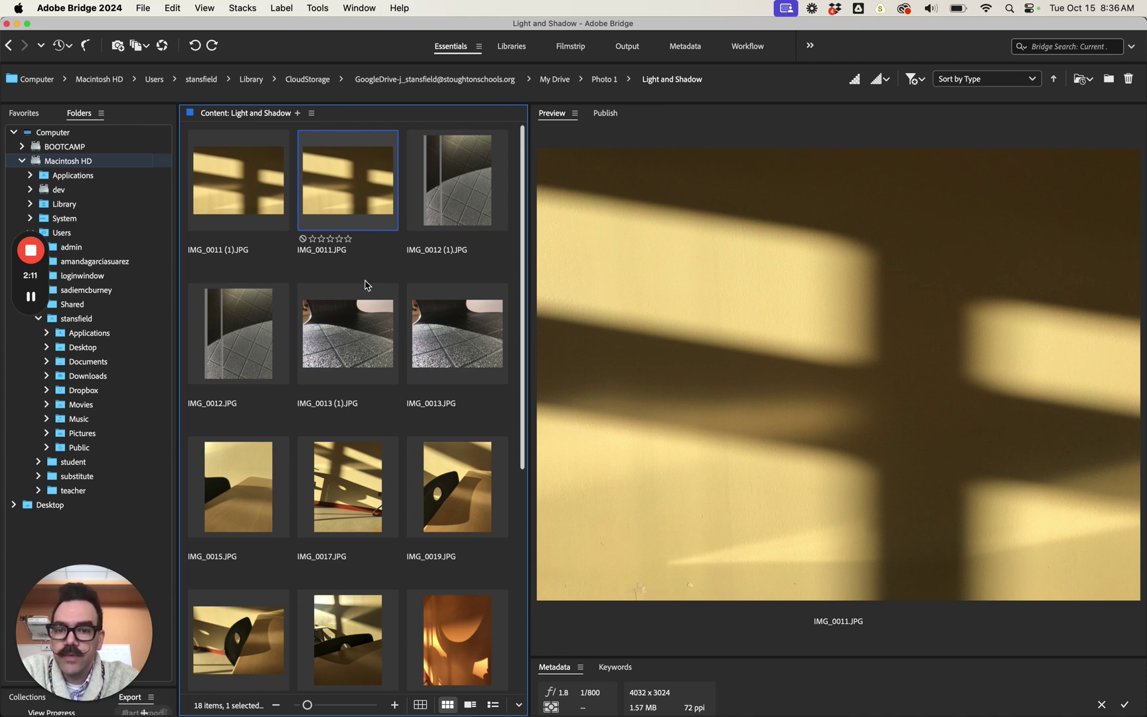
{"action": "key", "text": "super+a"}
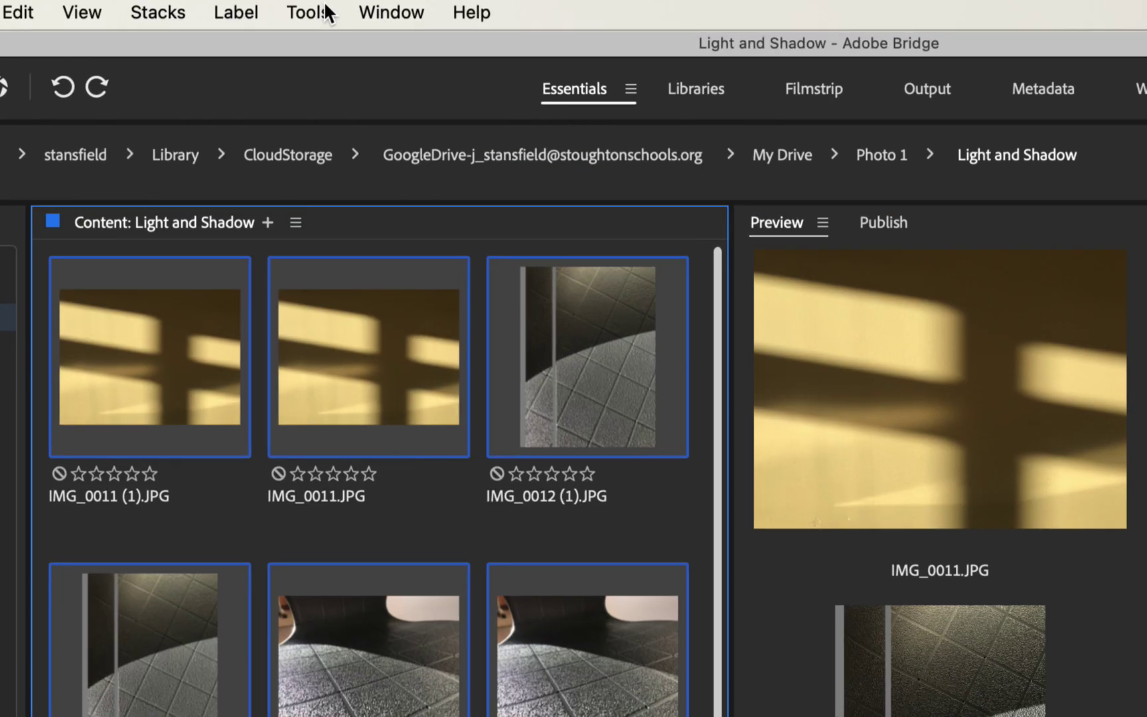
Send the 18 selected photos to Photoshop via Tools > Photoshop > Contact Sheet II.
{"action": "left_click", "coordinate": [319, 8]}
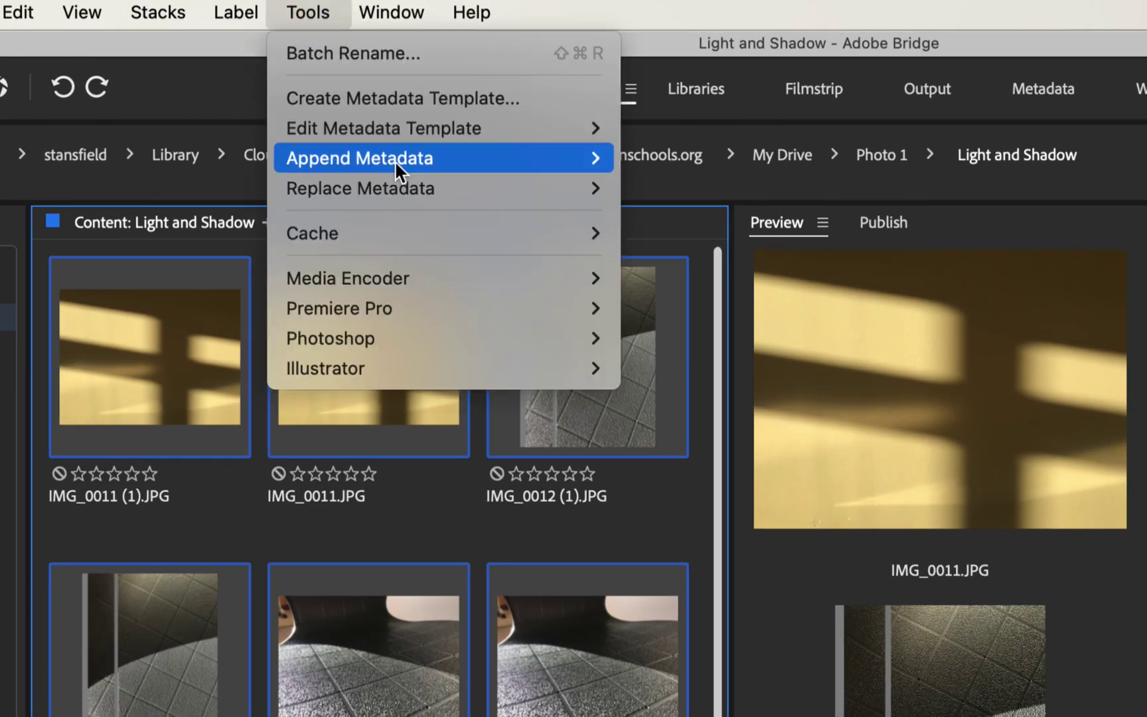
{"action": "mouse_move", "coordinate": [485, 325]}
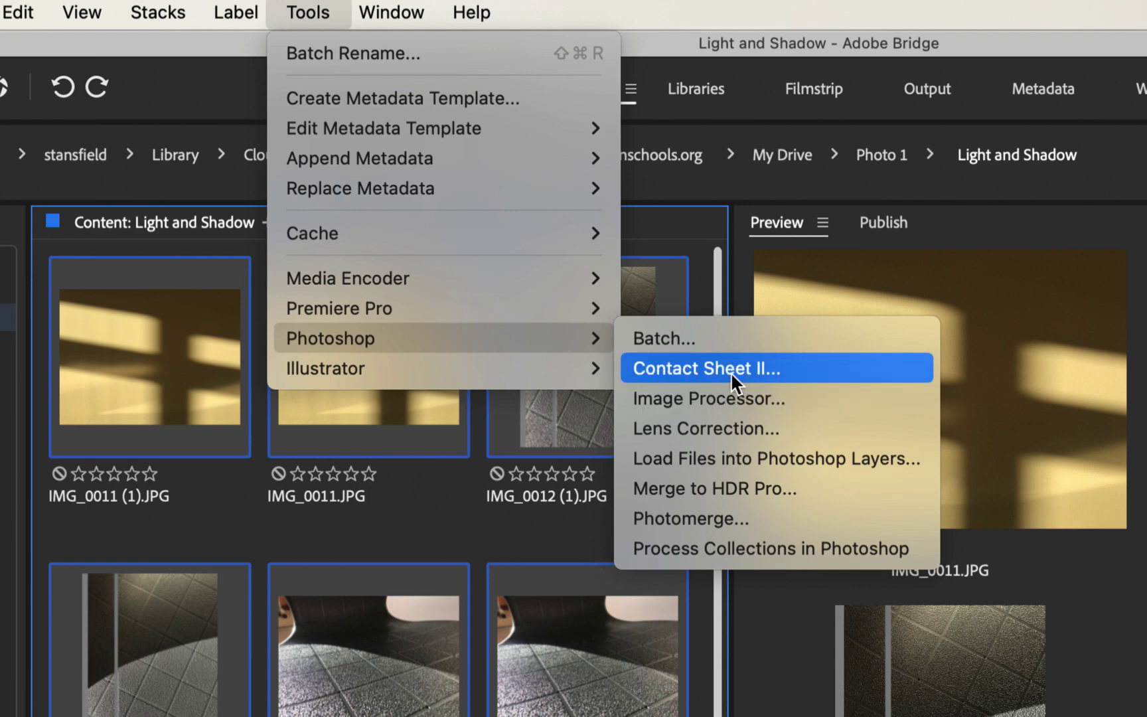
{"action": "left_click", "coordinate": [689, 369]}
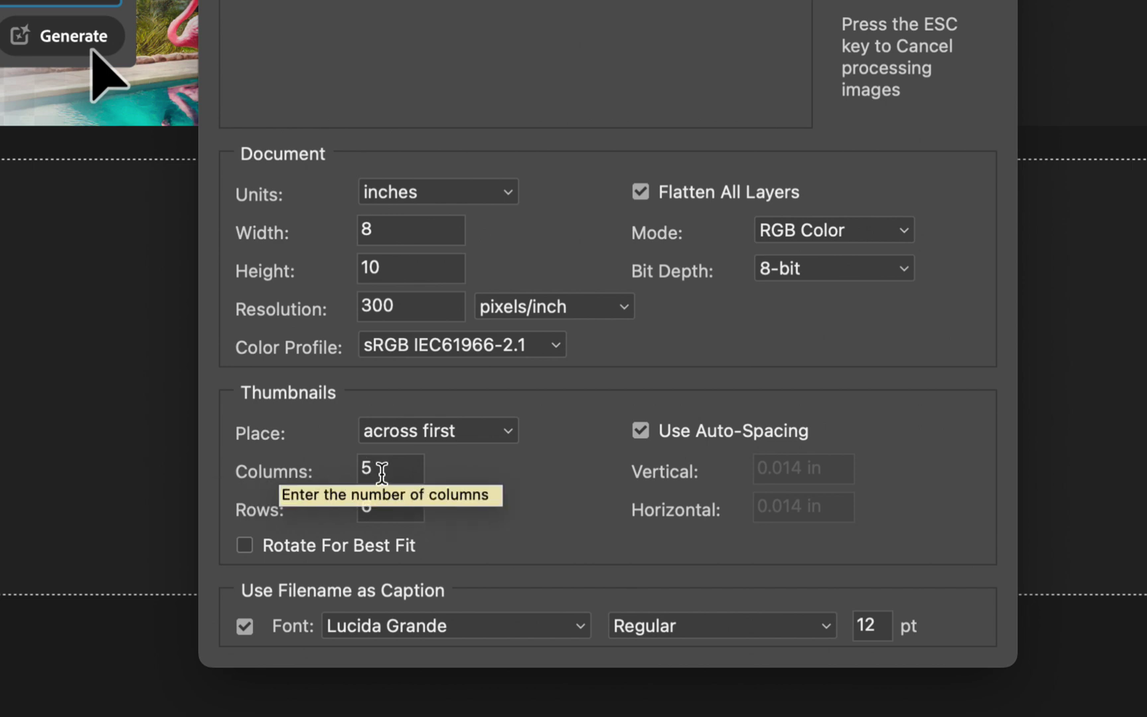
Make the thumbnail grid 3 columns by 5 rows, with Rotate For Best Fit on and filename captions off.
{"action": "double_click", "coordinate": [382, 473]}
{"action": "type", "text": "3"}
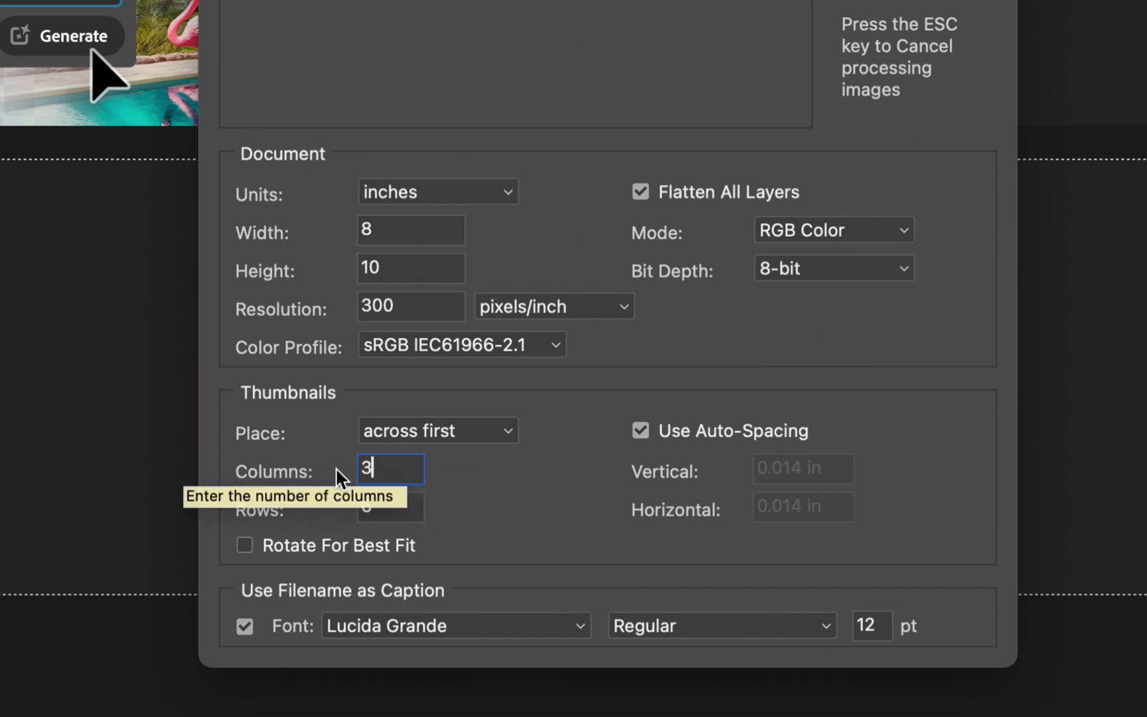
{"action": "left_click", "coordinate": [394, 505]}
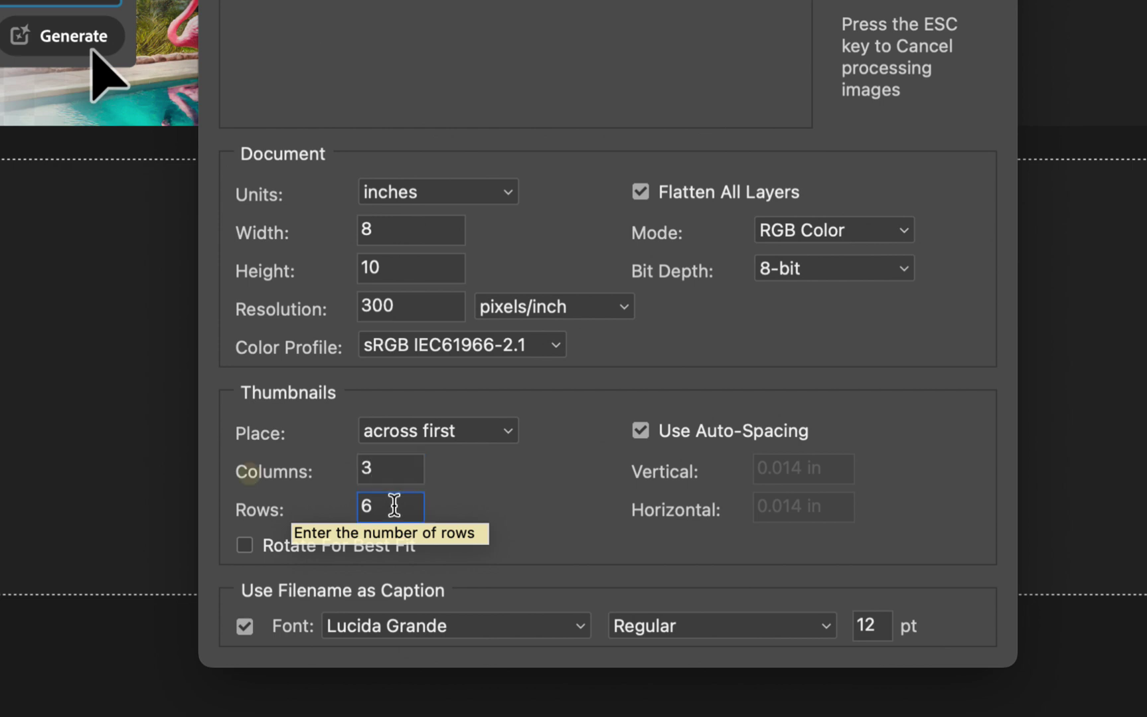
{"action": "double_click", "coordinate": [394, 504]}
{"action": "type", "text": "5"}
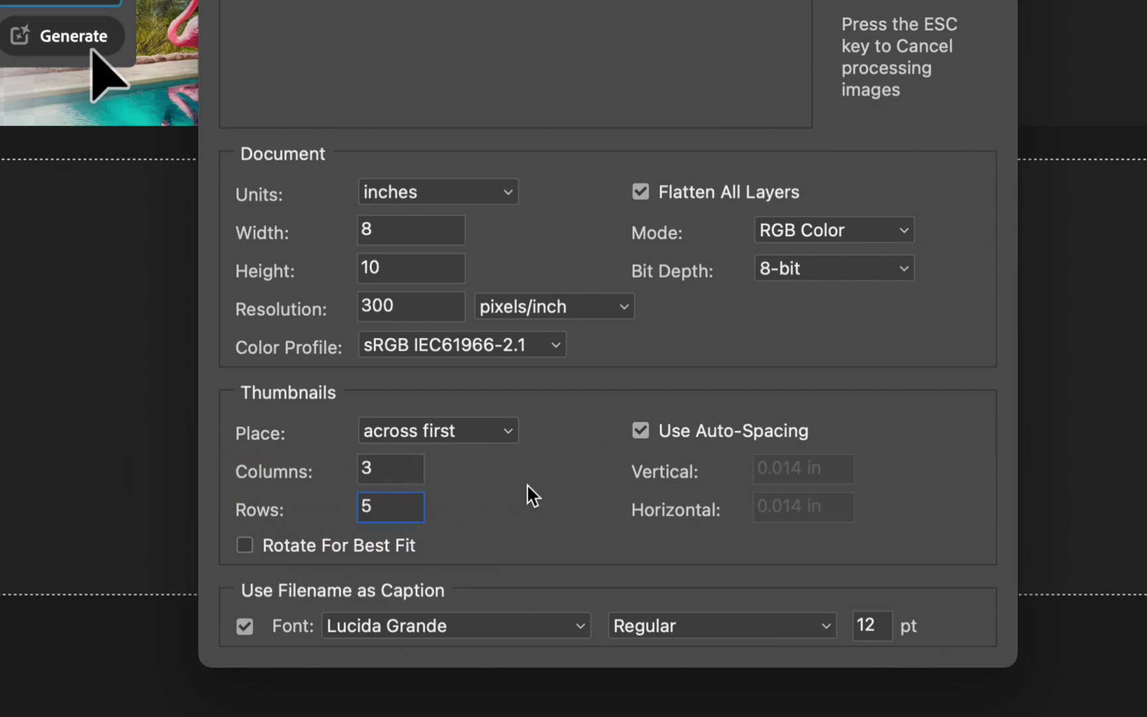
{"action": "left_click", "coordinate": [251, 543]}
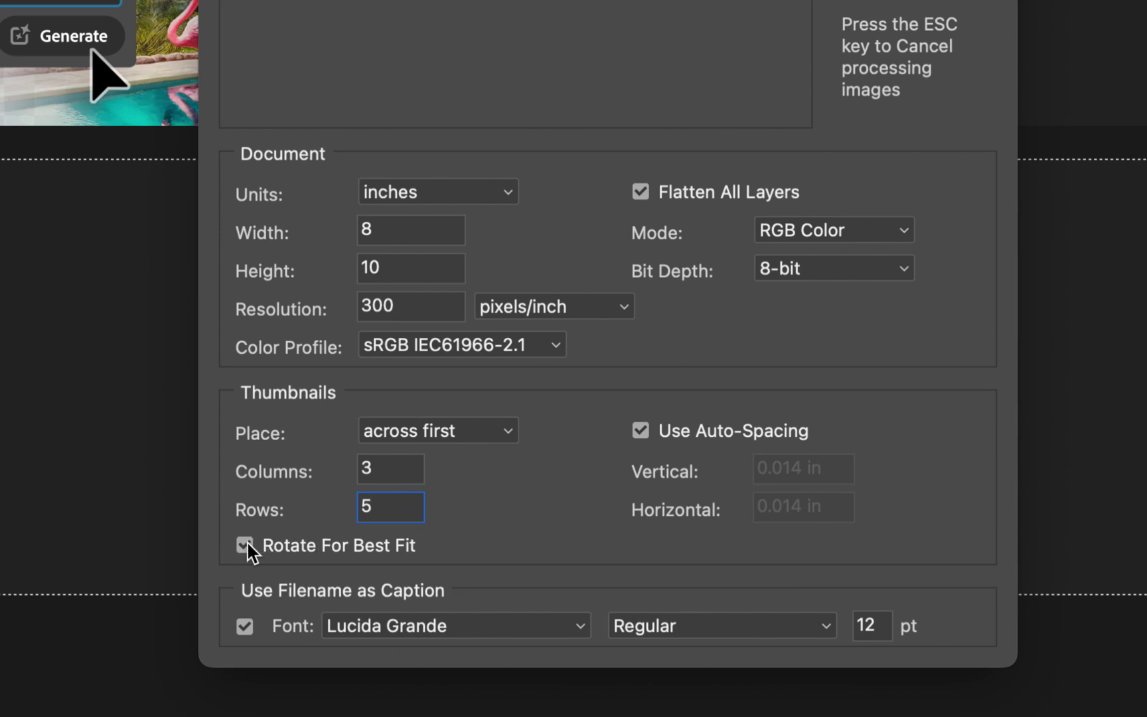
{"action": "left_click", "coordinate": [245, 624]}
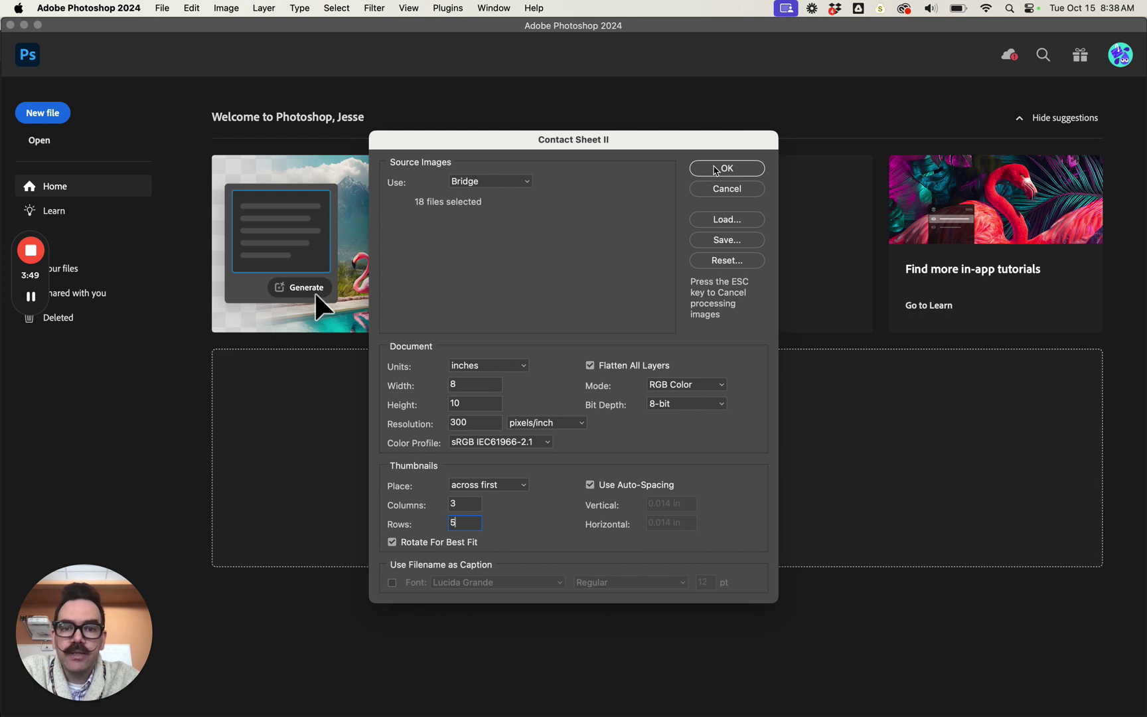
Confirm Contact Sheet II to build ContactSheet-001 and ContactSheet-002.
{"action": "left_click", "coordinate": [729, 171]}
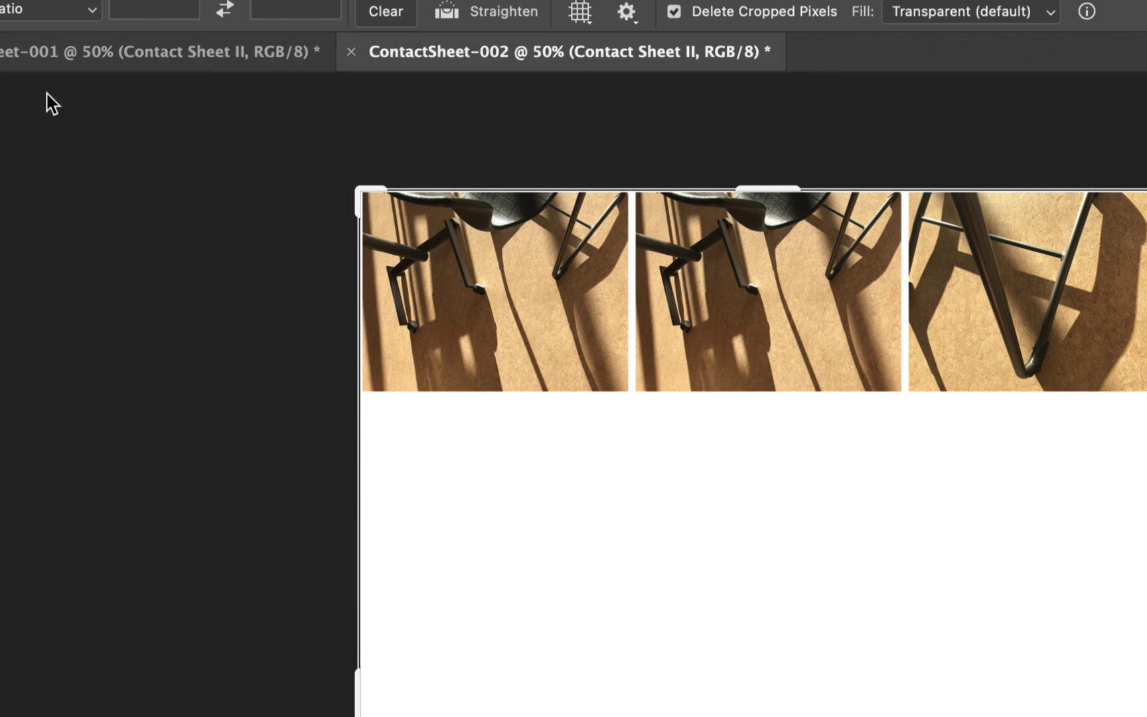
{"action": "left_click", "coordinate": [89, 56]}
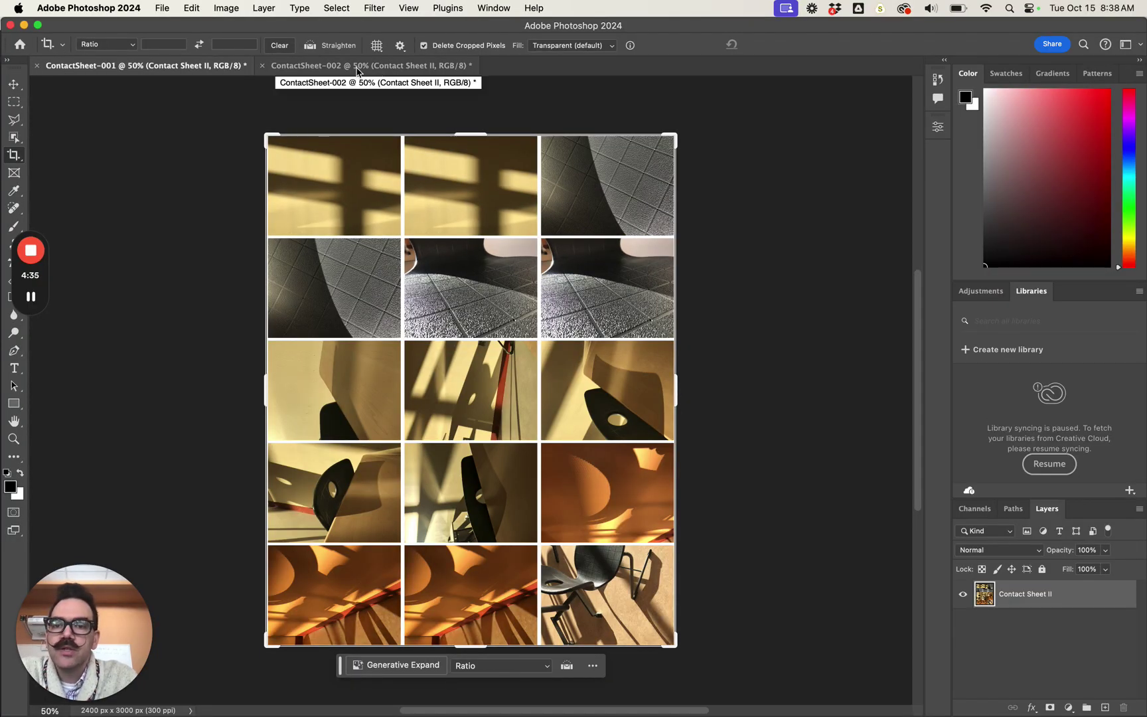
{"action": "left_click", "coordinate": [369, 67]}
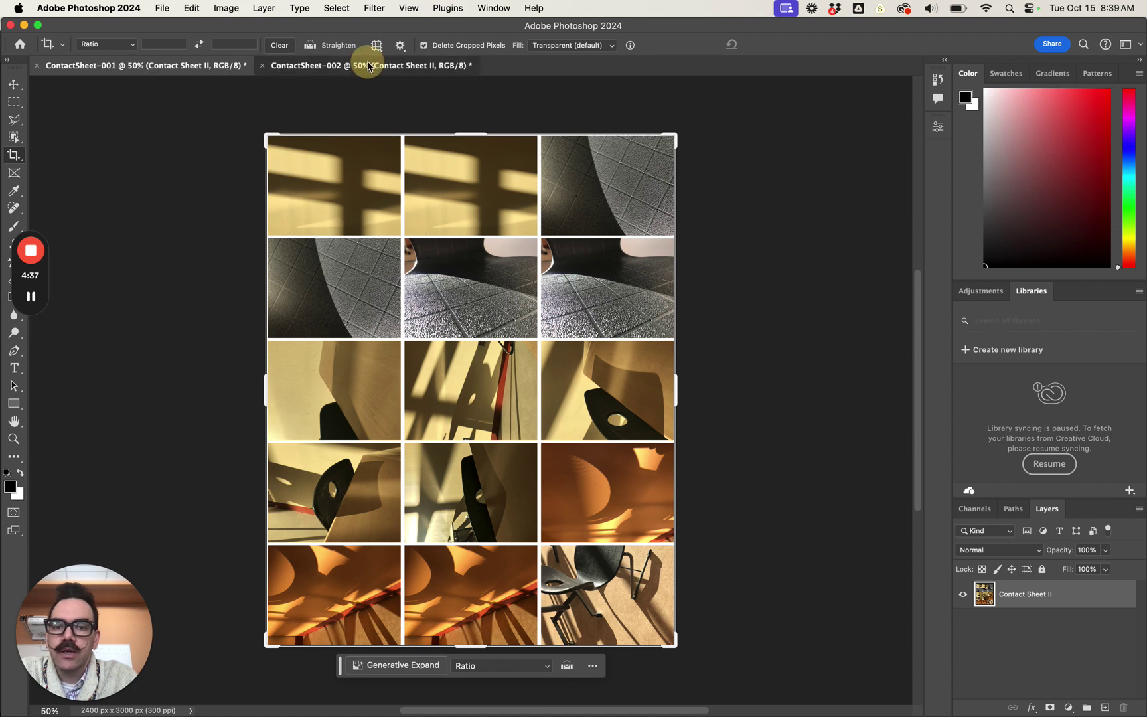
{"action": "left_click", "coordinate": [167, 67]}
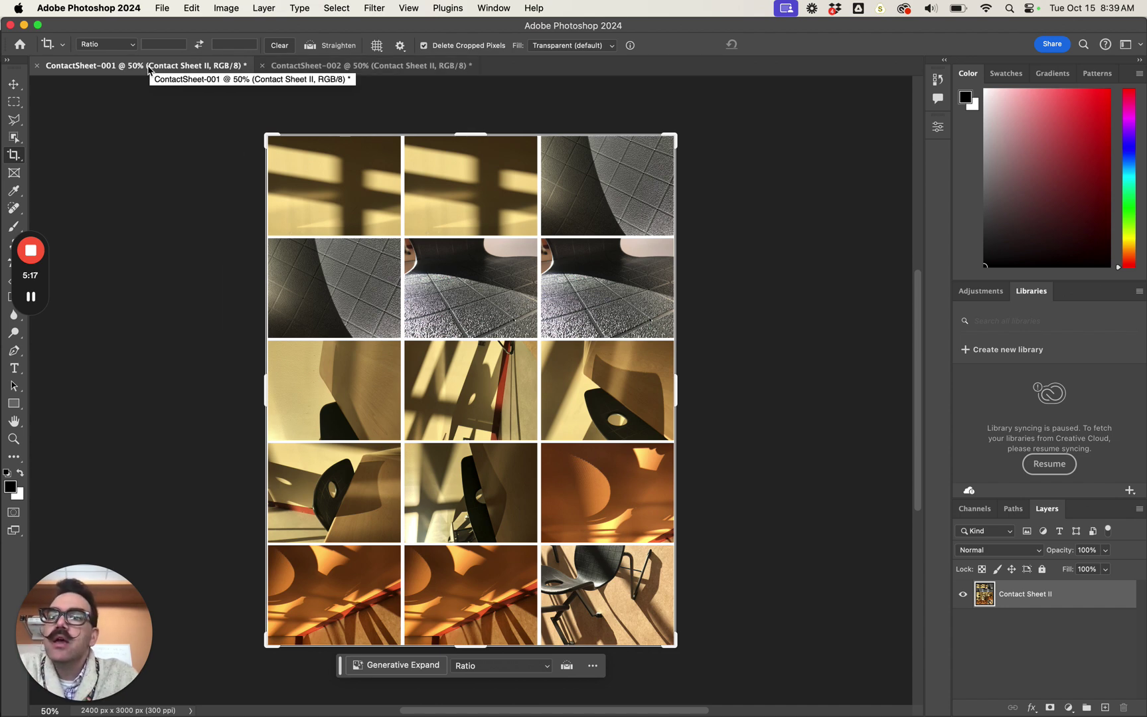
{"action": "left_click", "coordinate": [387, 65]}
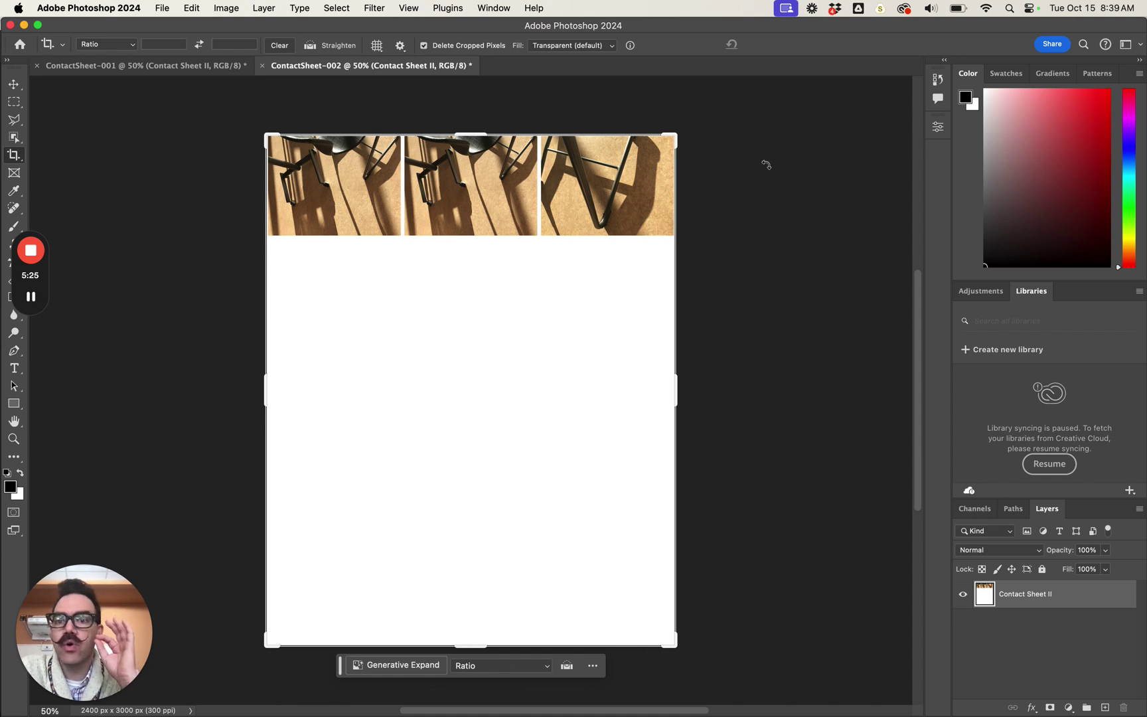
{"action": "left_click", "coordinate": [193, 70]}
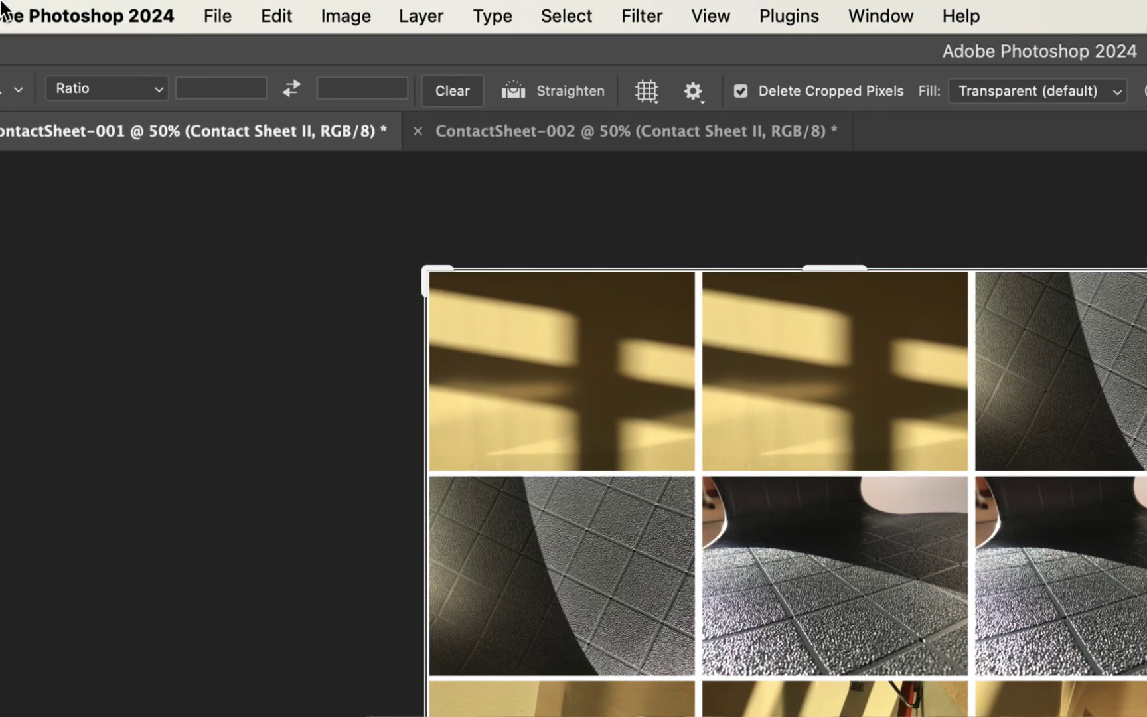
{"action": "left_click", "coordinate": [218, 16]}
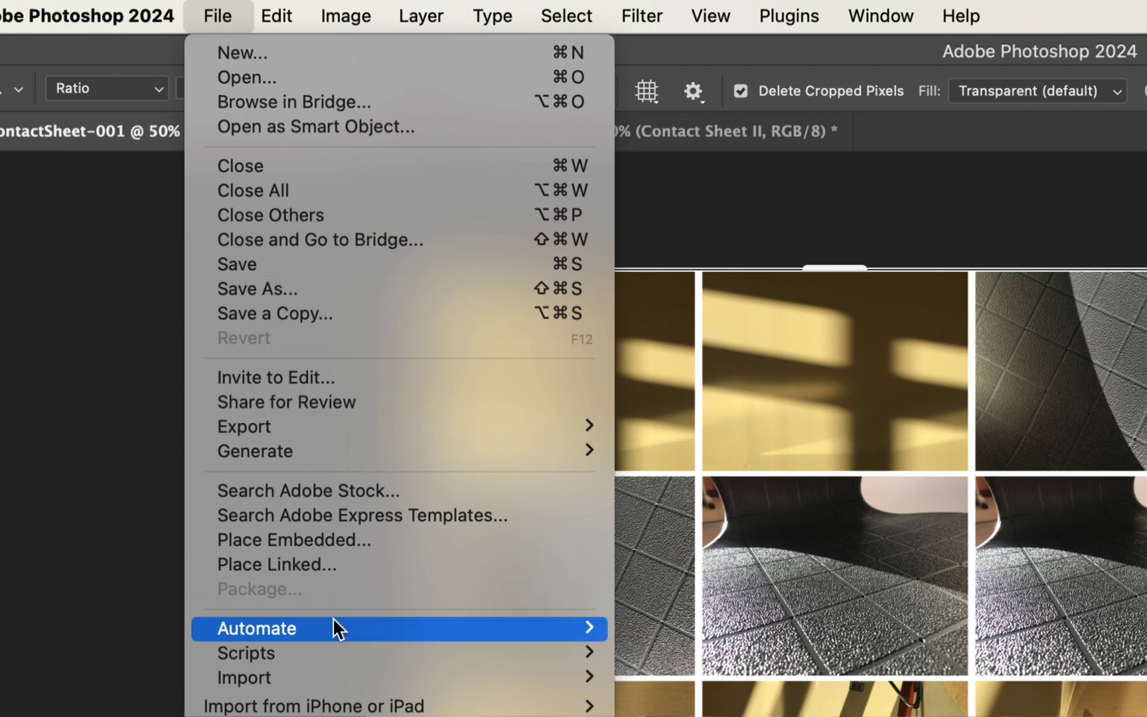
Start a PDF Presentation with both open contact sheets added, then proceed to saving.
{"action": "mouse_move", "coordinate": [326, 620]}
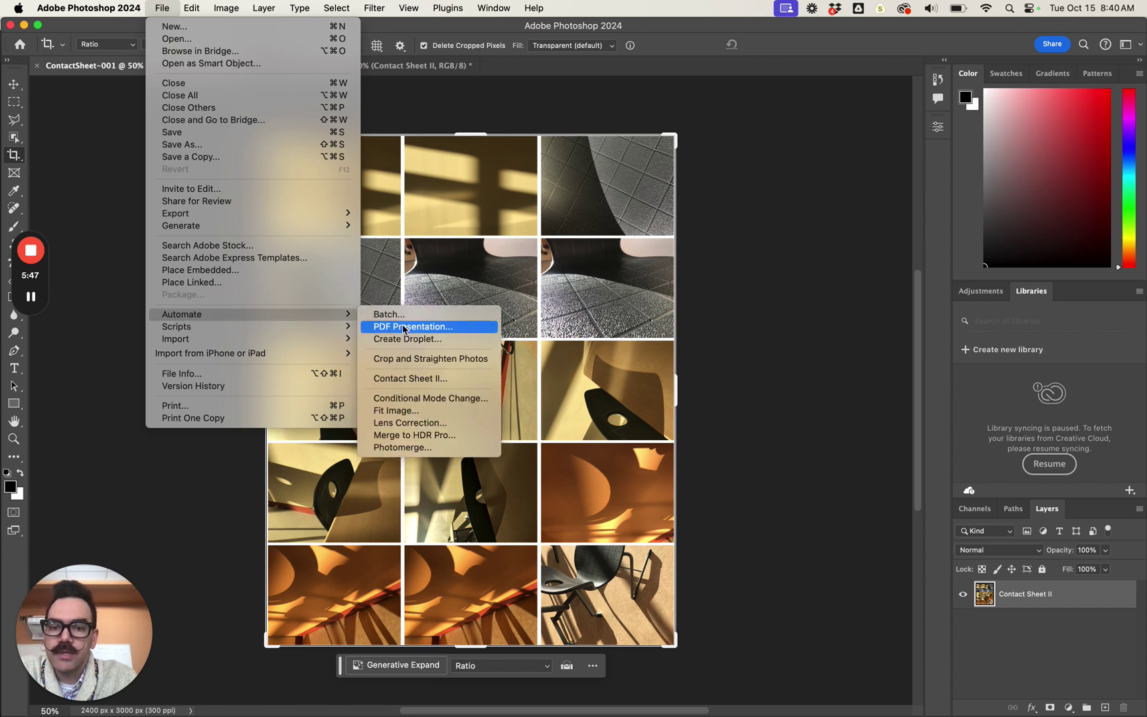
{"action": "left_click", "coordinate": [403, 325]}
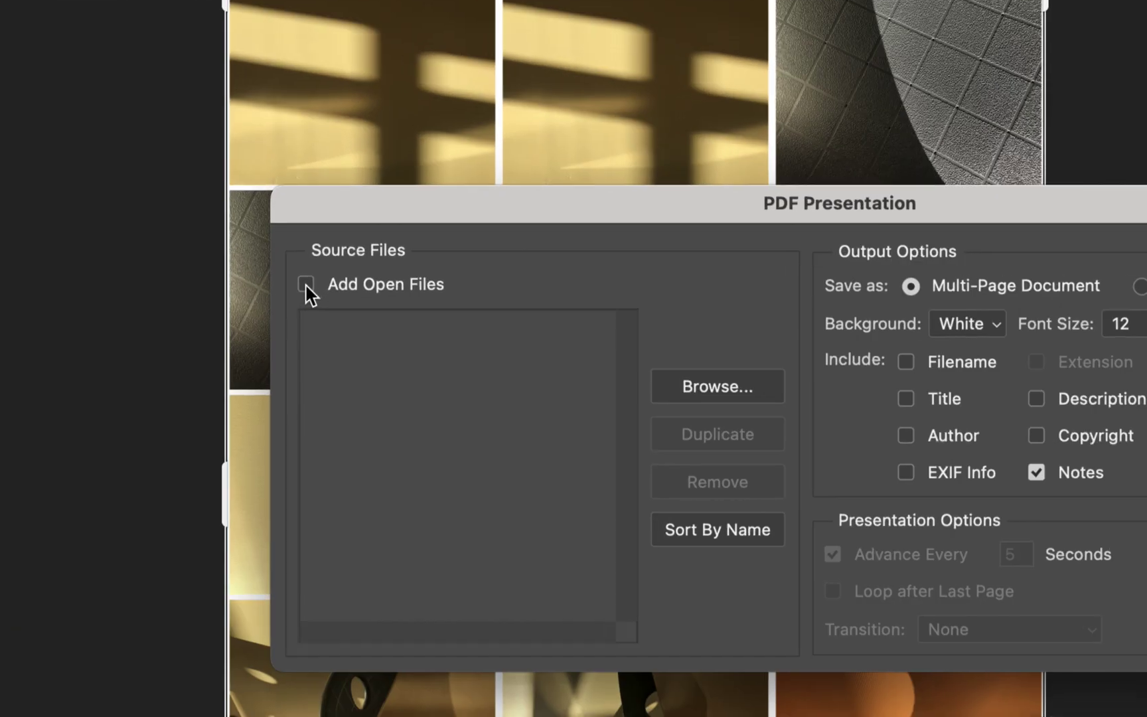
{"action": "left_click", "coordinate": [307, 287]}
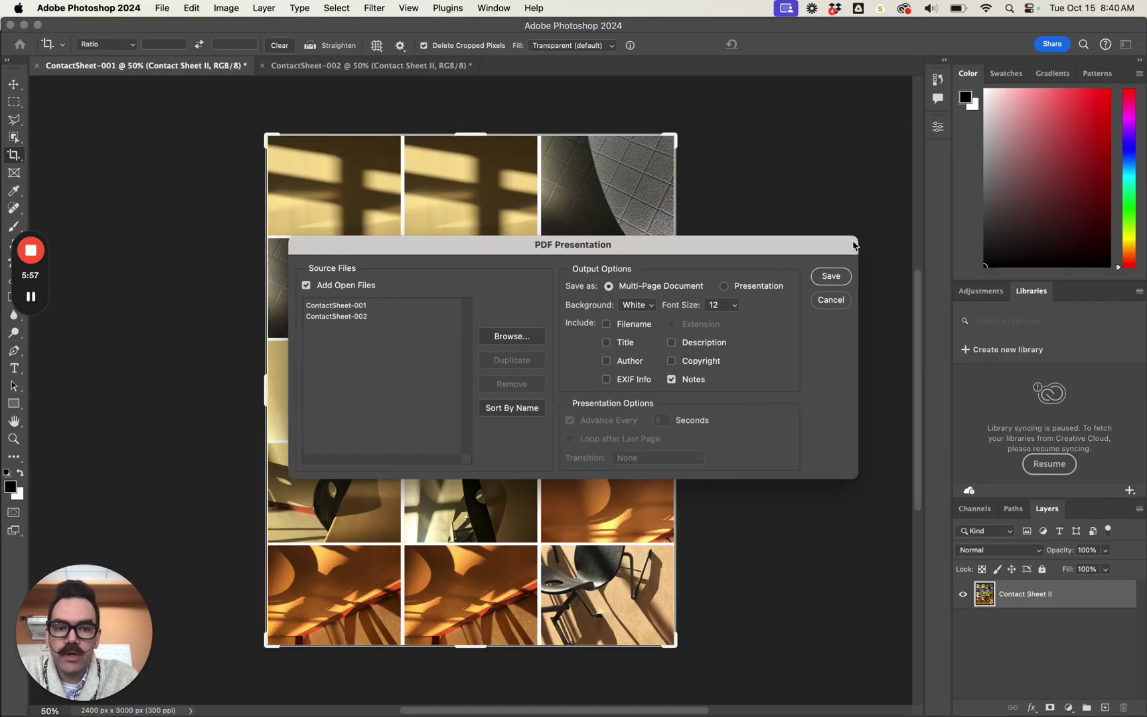
{"action": "left_click", "coordinate": [826, 277]}
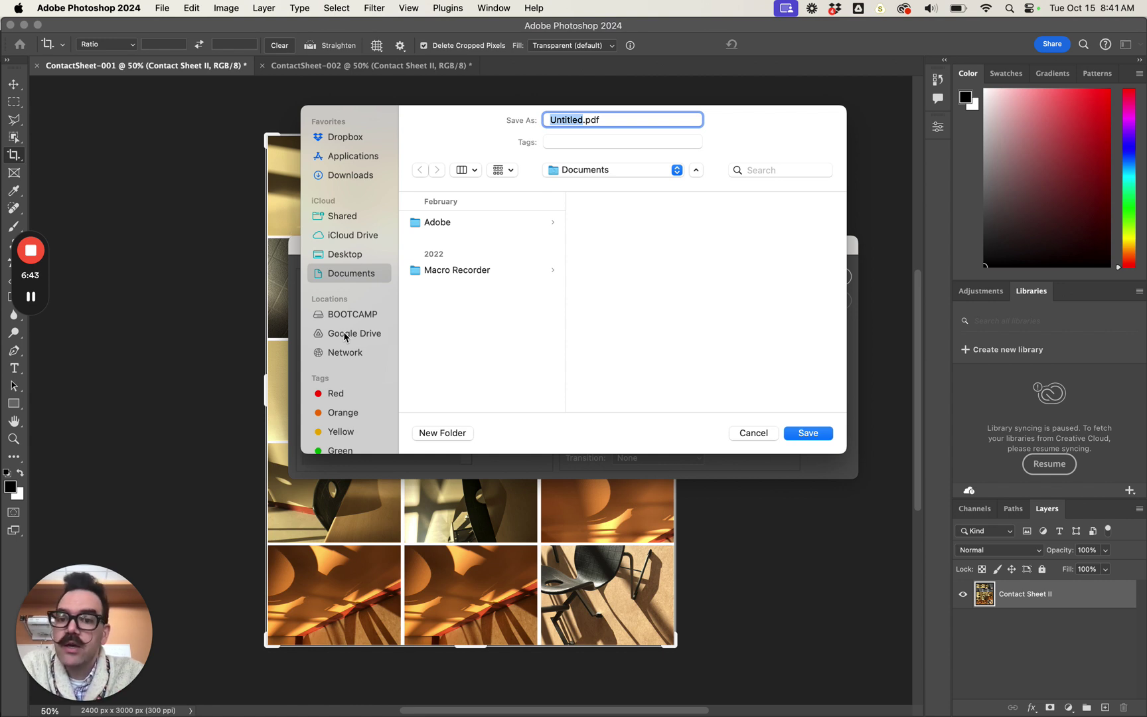
Choose Google Drive > My Drive > Photo 1 > Light and Shadow as the PDF's destination.
{"action": "left_click", "coordinate": [346, 336]}
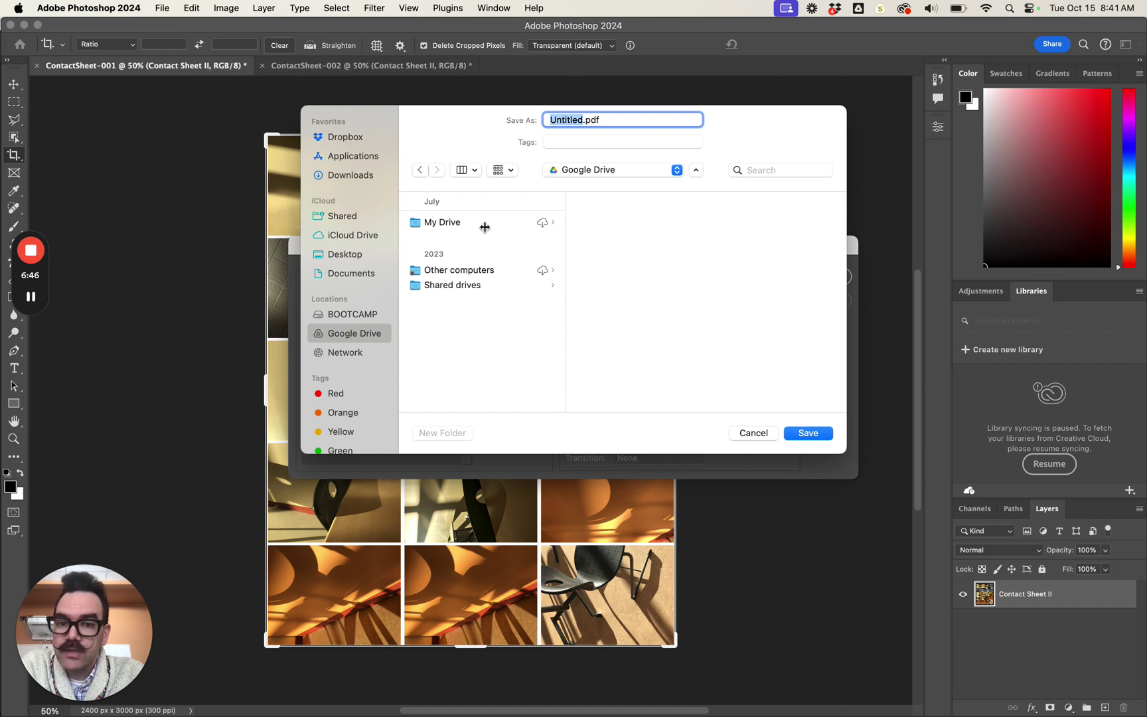
{"action": "left_click", "coordinate": [446, 224]}
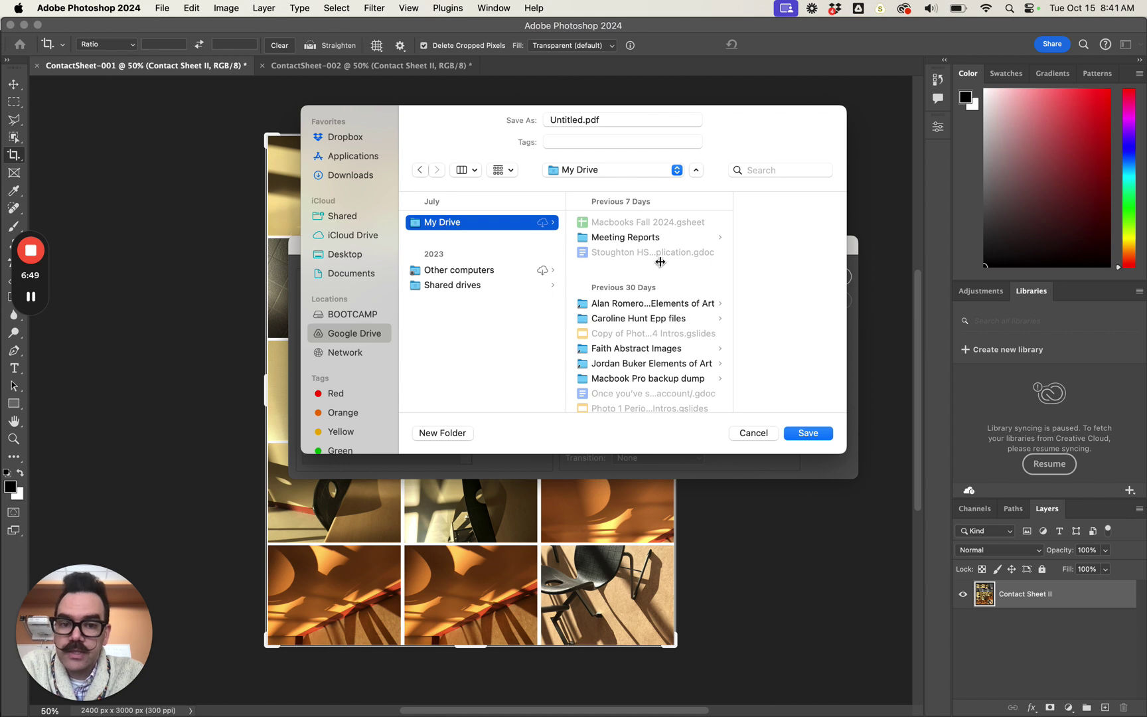
{"action": "scroll", "coordinate": [660, 261], "scroll_direction": "down", "scroll_amount": 5}
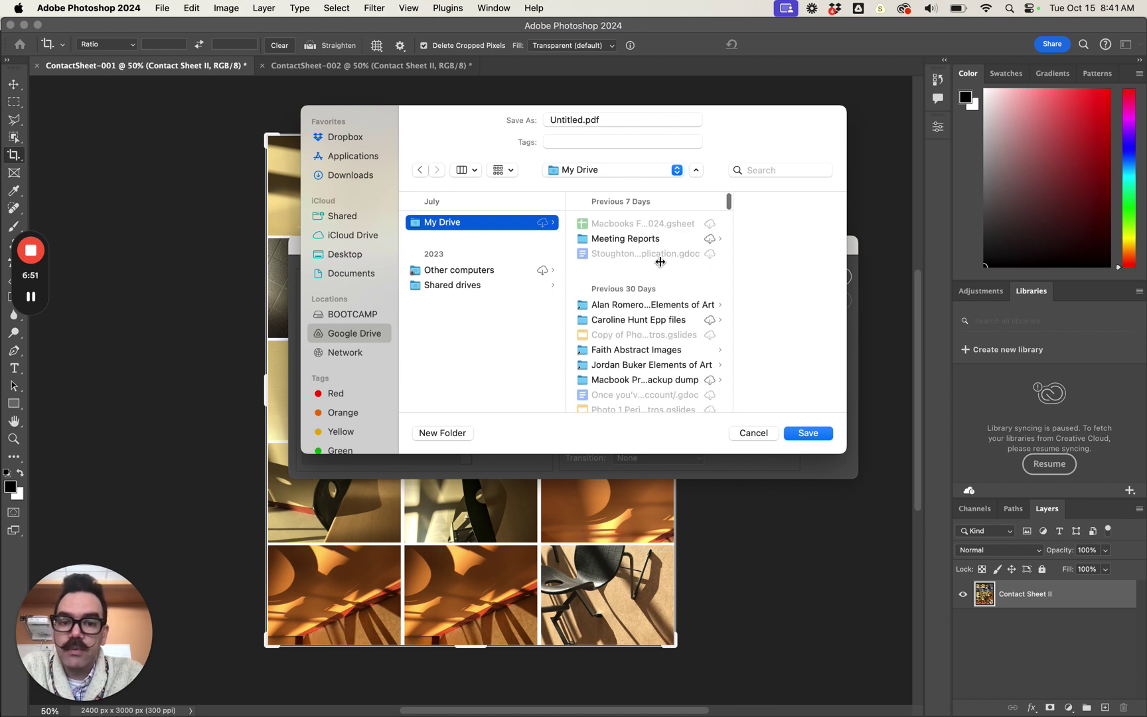
{"action": "scroll", "coordinate": [660, 261], "scroll_direction": "down", "scroll_amount": 15}
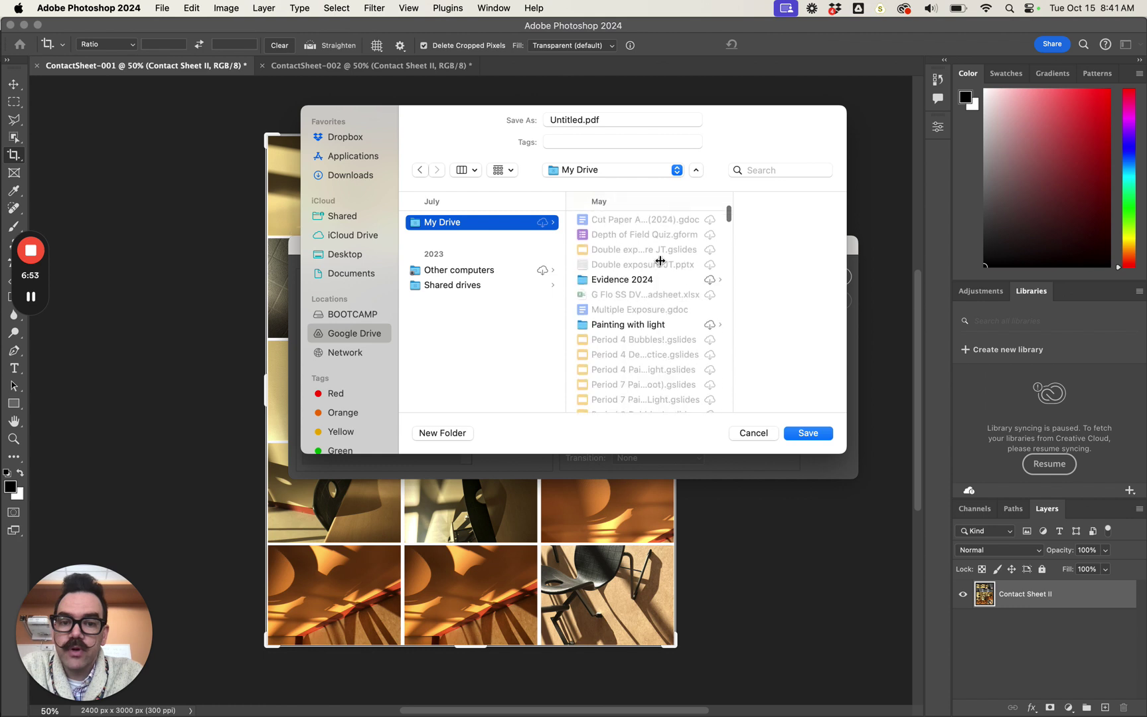
{"action": "scroll", "coordinate": [660, 261], "scroll_direction": "down", "scroll_amount": 10}
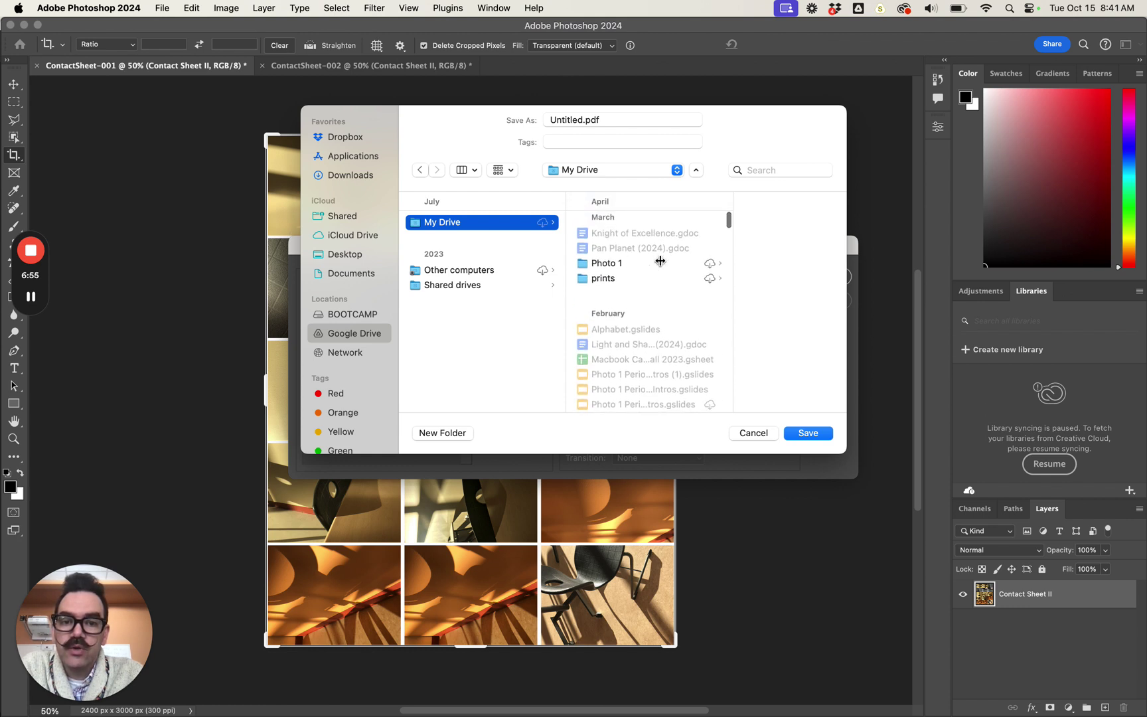
{"action": "left_click", "coordinate": [616, 268]}
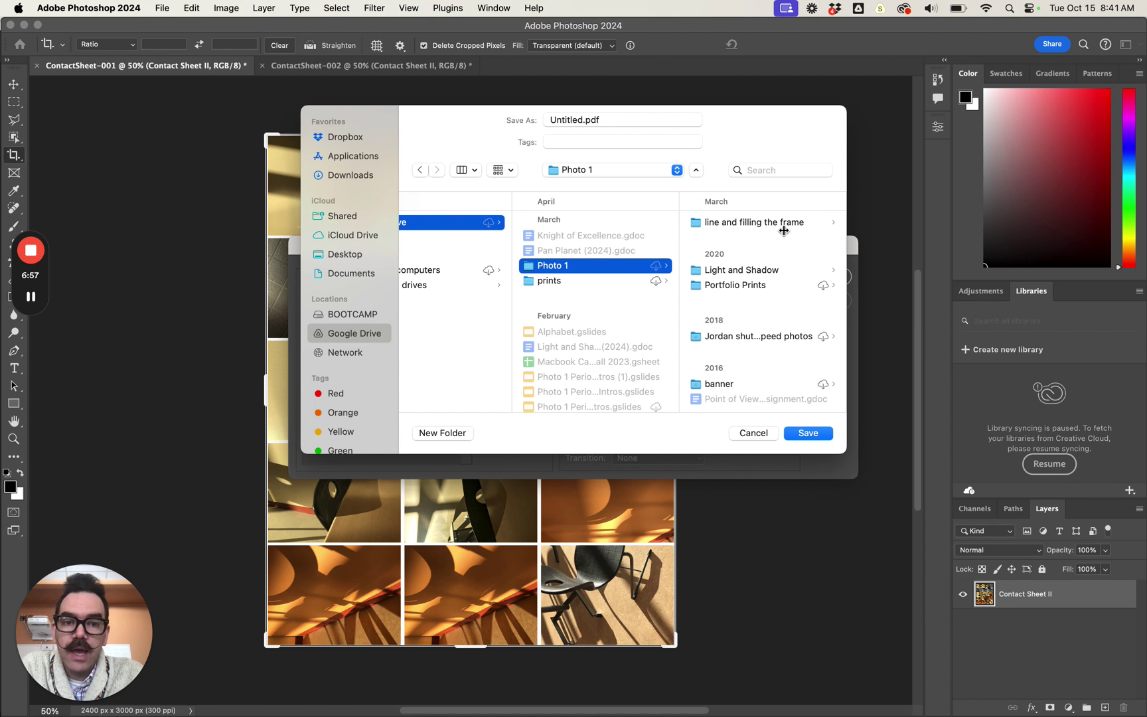
{"action": "left_click", "coordinate": [758, 269]}
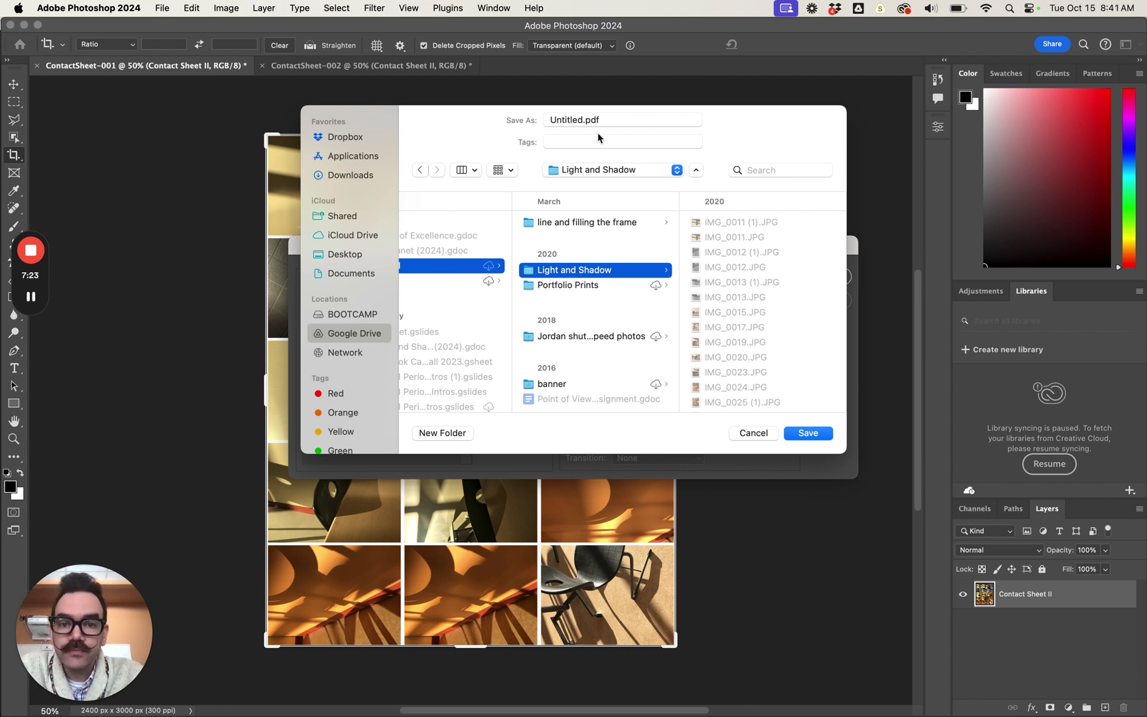
Rename the PDF to the person's name followed by _lightshadow-ContactSheet.
{"action": "double_click", "coordinate": [582, 119]}
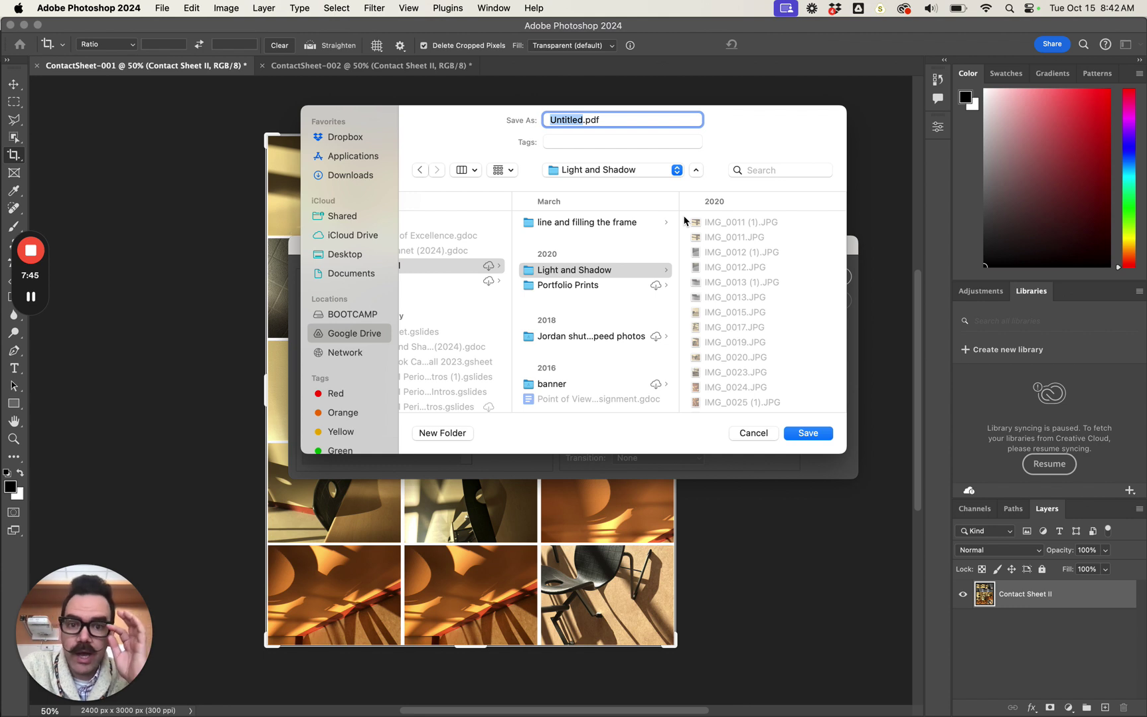
{"action": "type", "text": "Stansfield"}
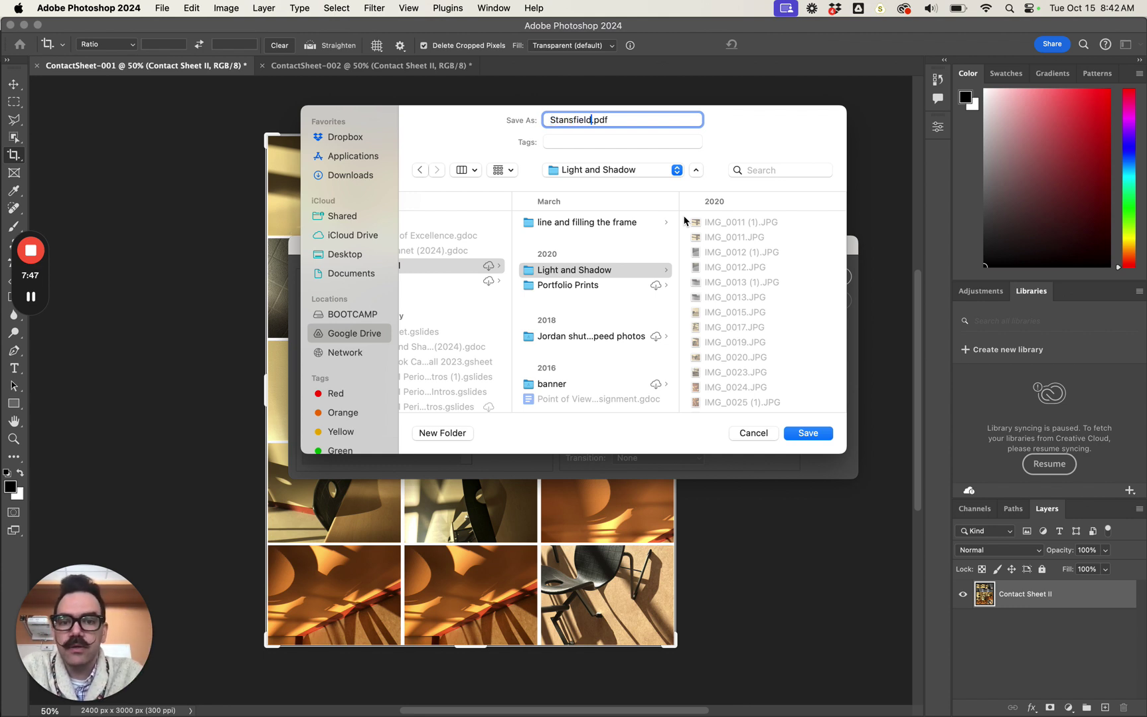
{"action": "type", "text": "_Mr"}
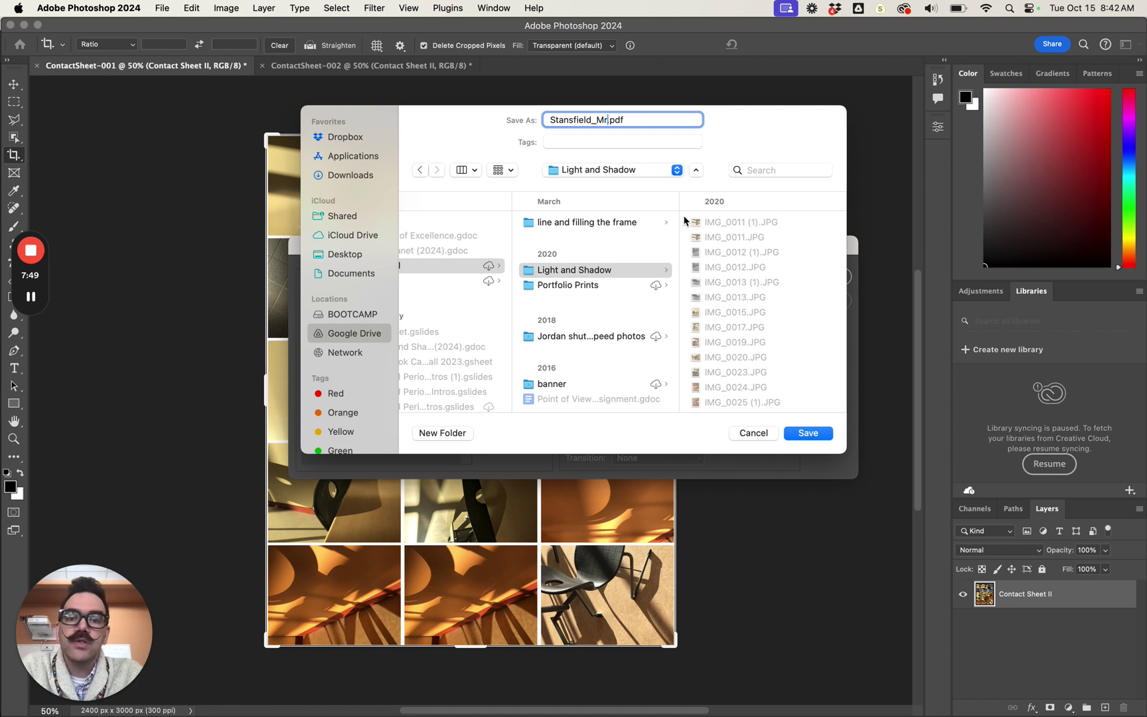
{"action": "type", "text": "_"}
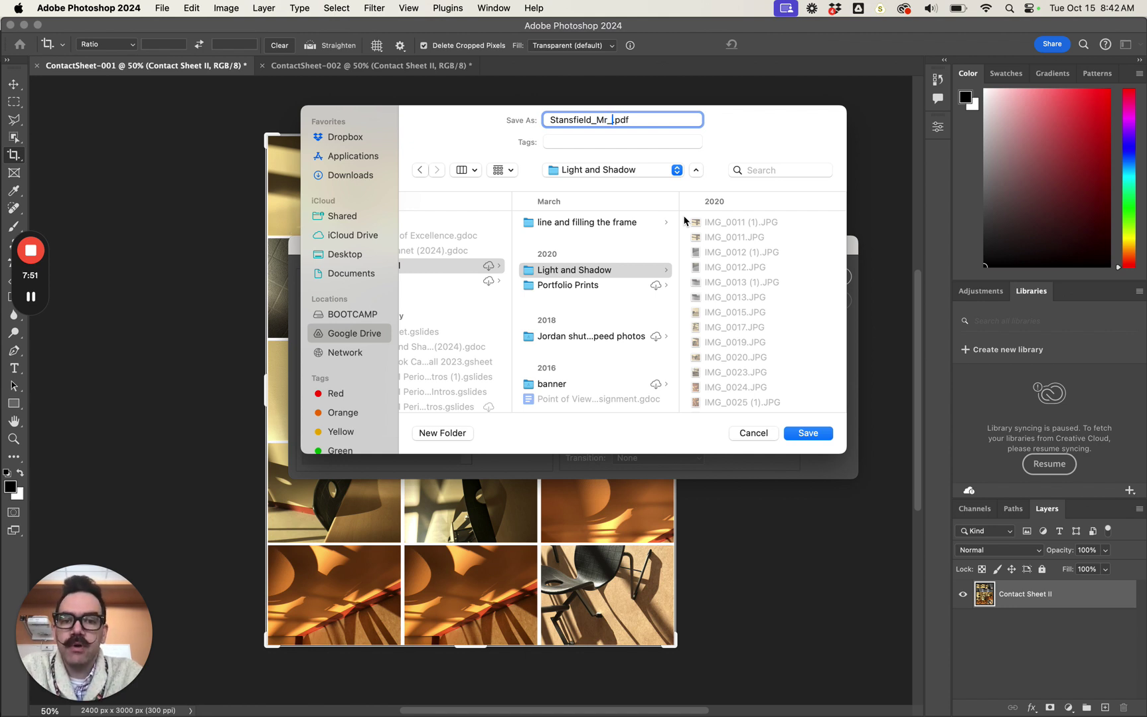
{"action": "type", "text": "lightshad"}
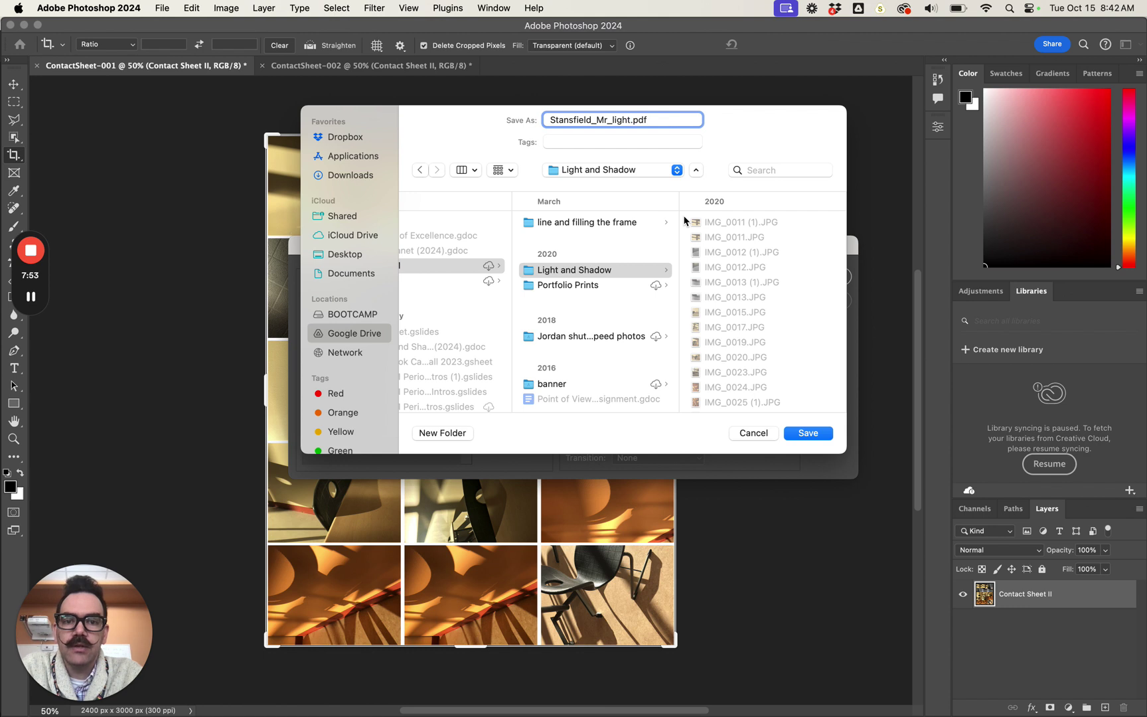
{"action": "type", "text": "ow"}
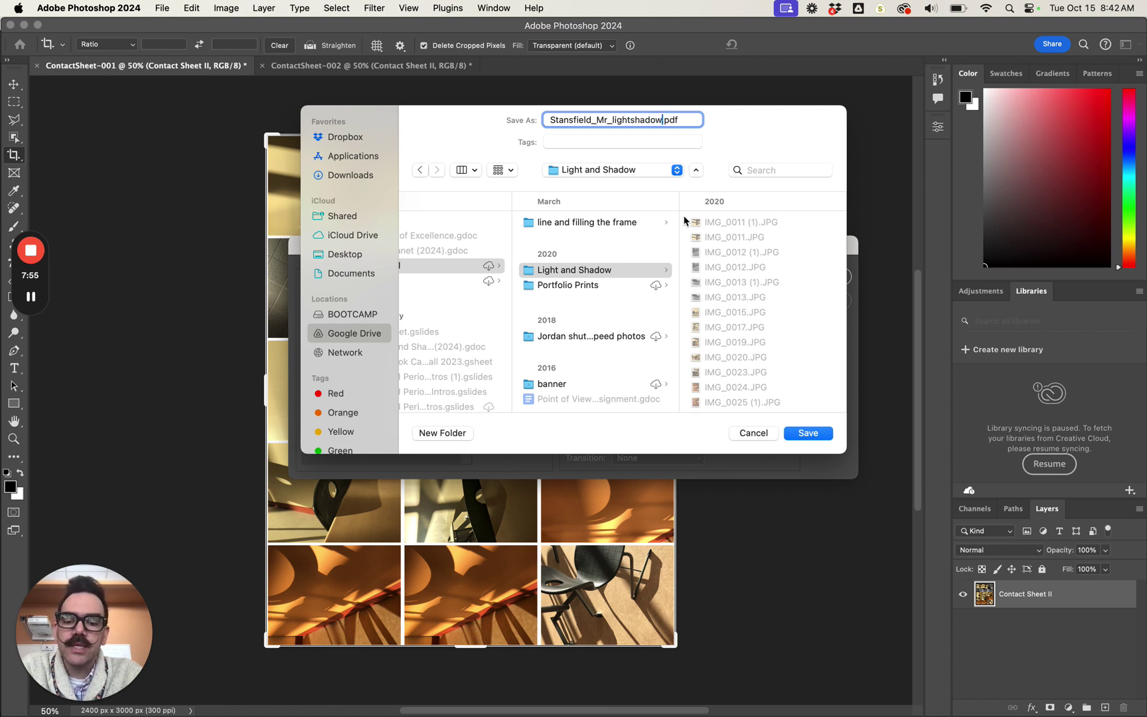
{"action": "type", "text": "-CS"}
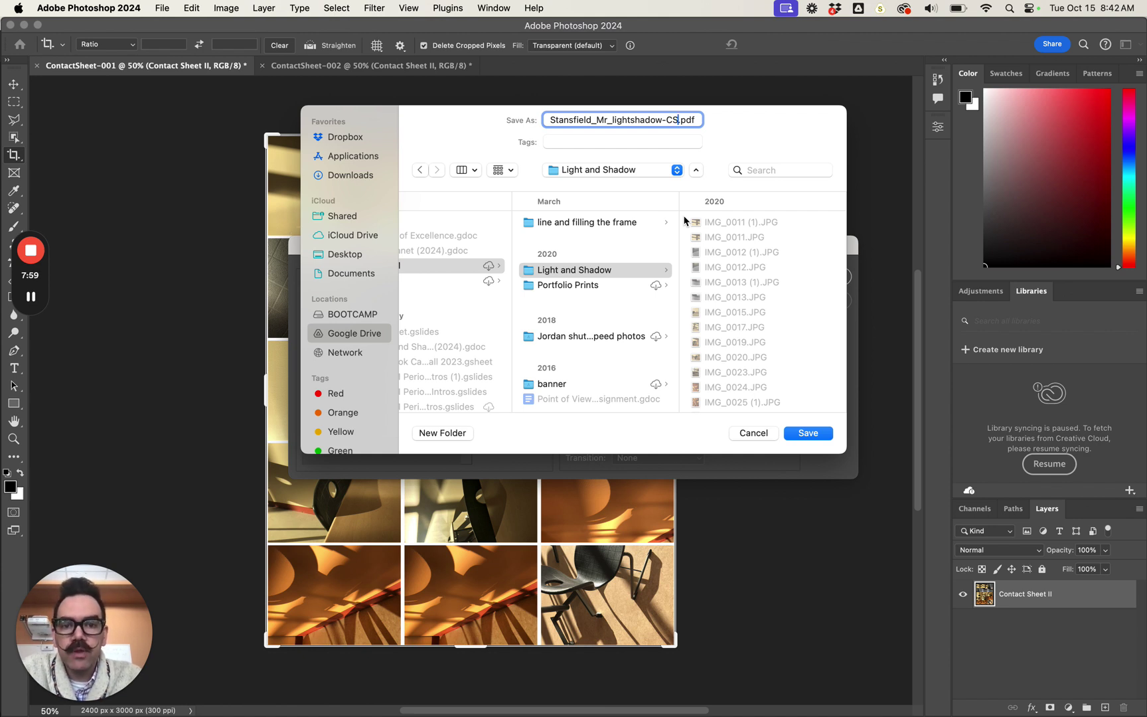
{"action": "left_click_drag", "start_coordinate": [662, 120], "coordinate": [605, 121]}
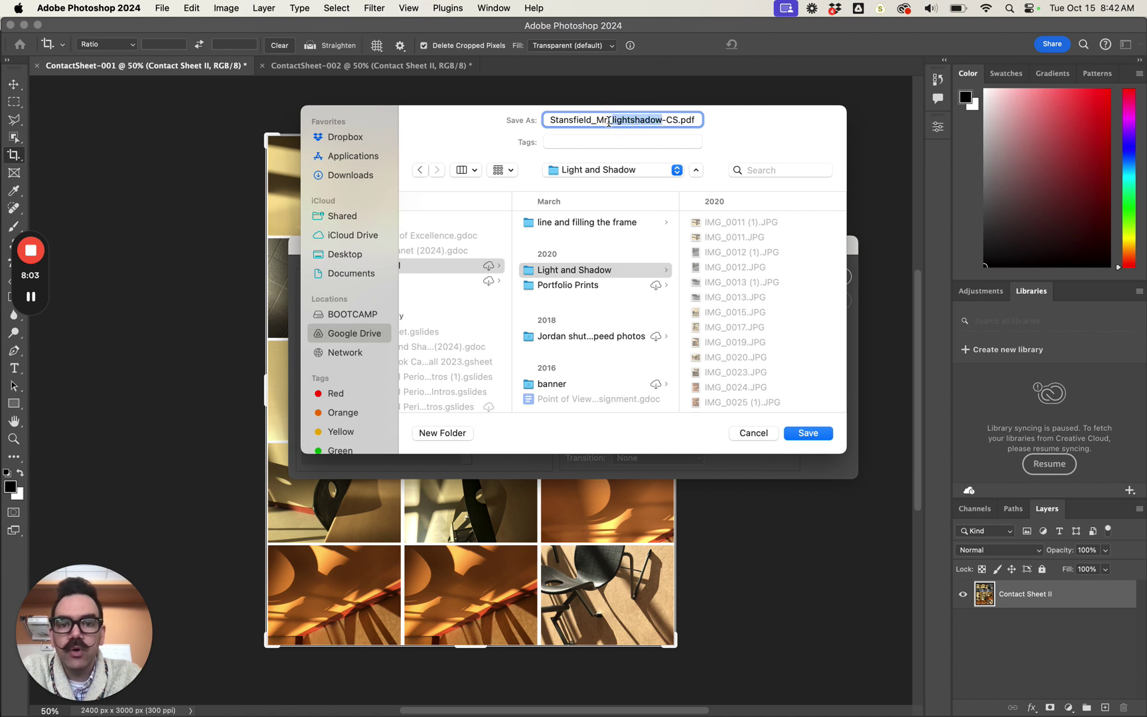
{"action": "left_click", "coordinate": [602, 122]}
{"action": "left_click_drag", "start_coordinate": [593, 121], "coordinate": [549, 121]}
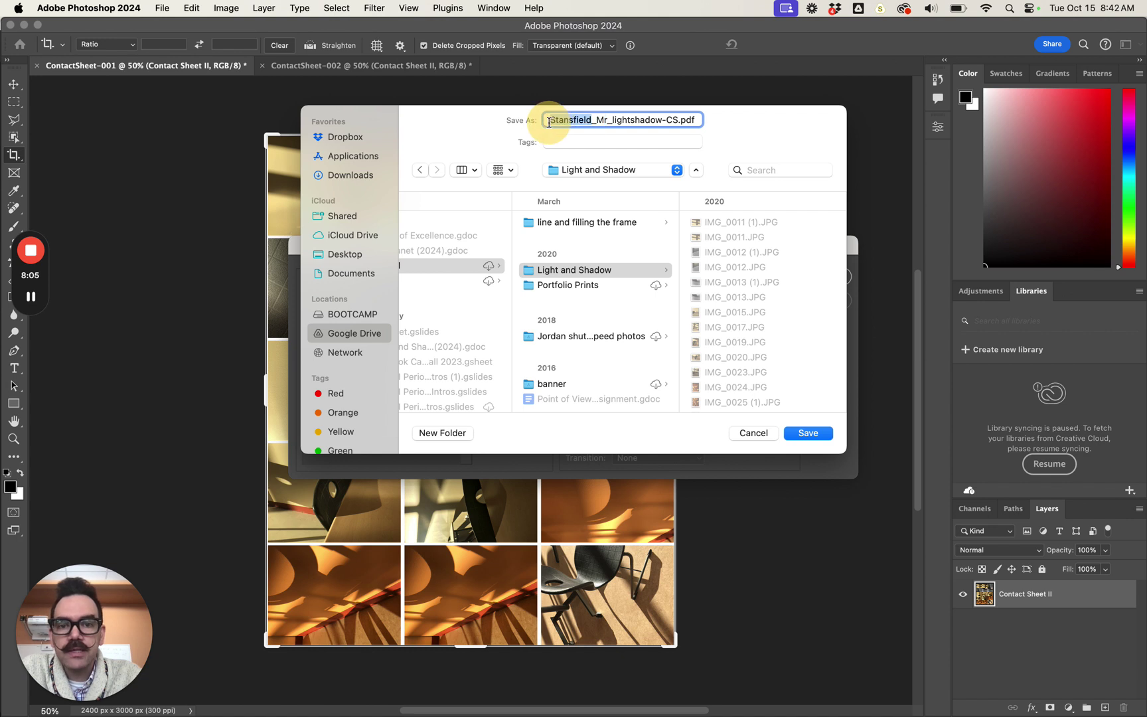
{"action": "left_click_drag", "start_coordinate": [674, 120], "coordinate": [667, 120]}
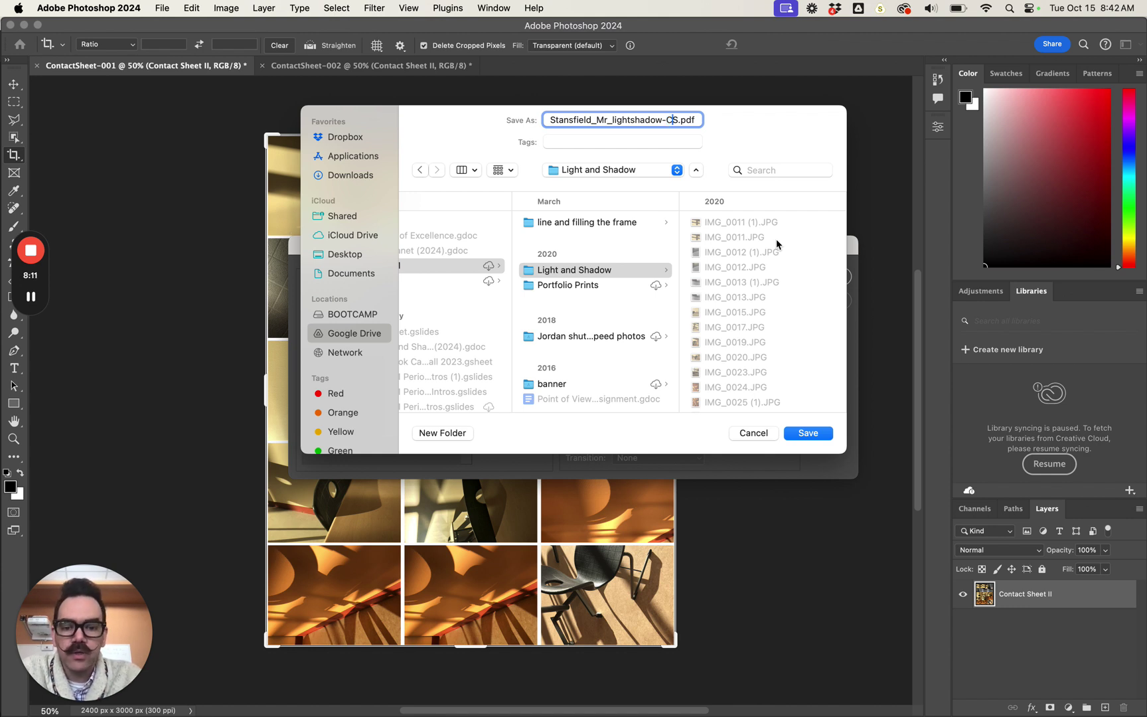
{"action": "type", "text": "ContactS"}
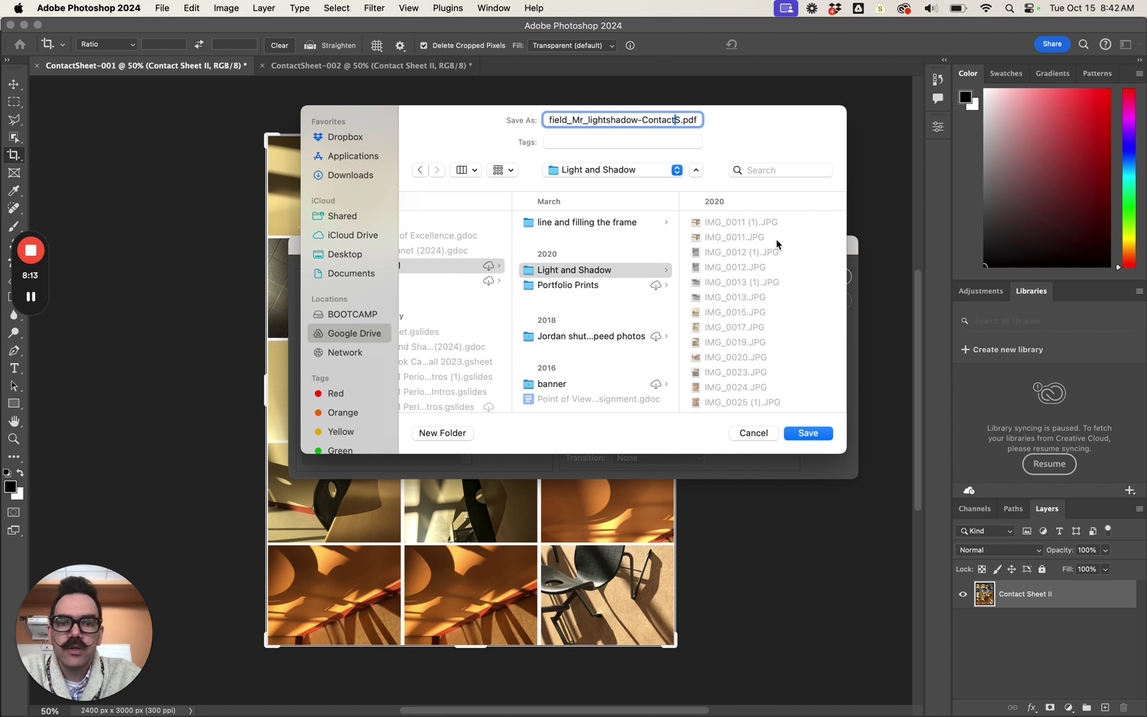
{"action": "type", "text": "heet"}
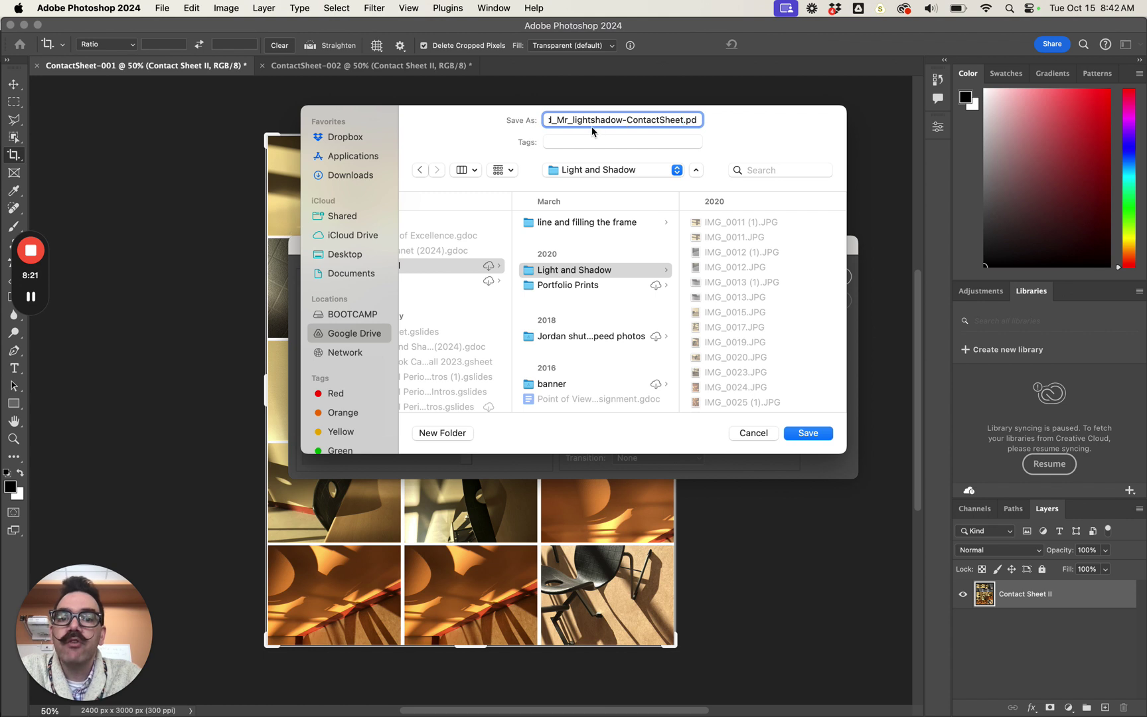
Fix the underscore before lightshadow in the file name and save.
{"action": "left_click", "coordinate": [572, 121]}
{"action": "key", "text": "BackSpace"}
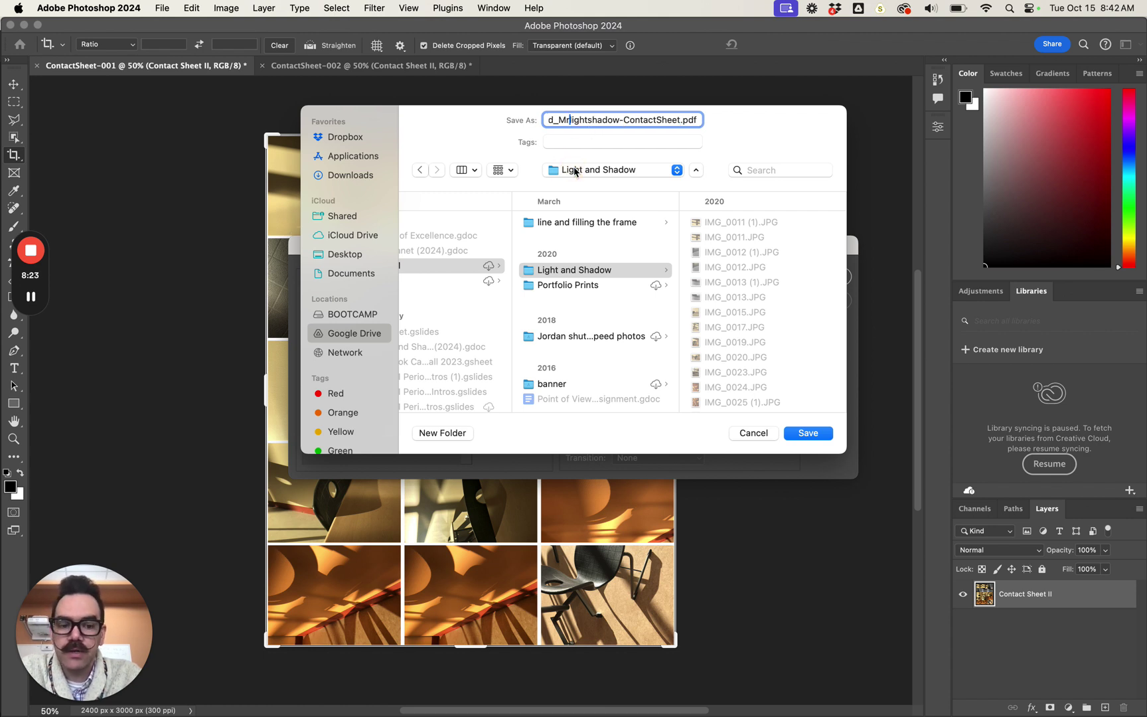
{"action": "type", "text": "."}
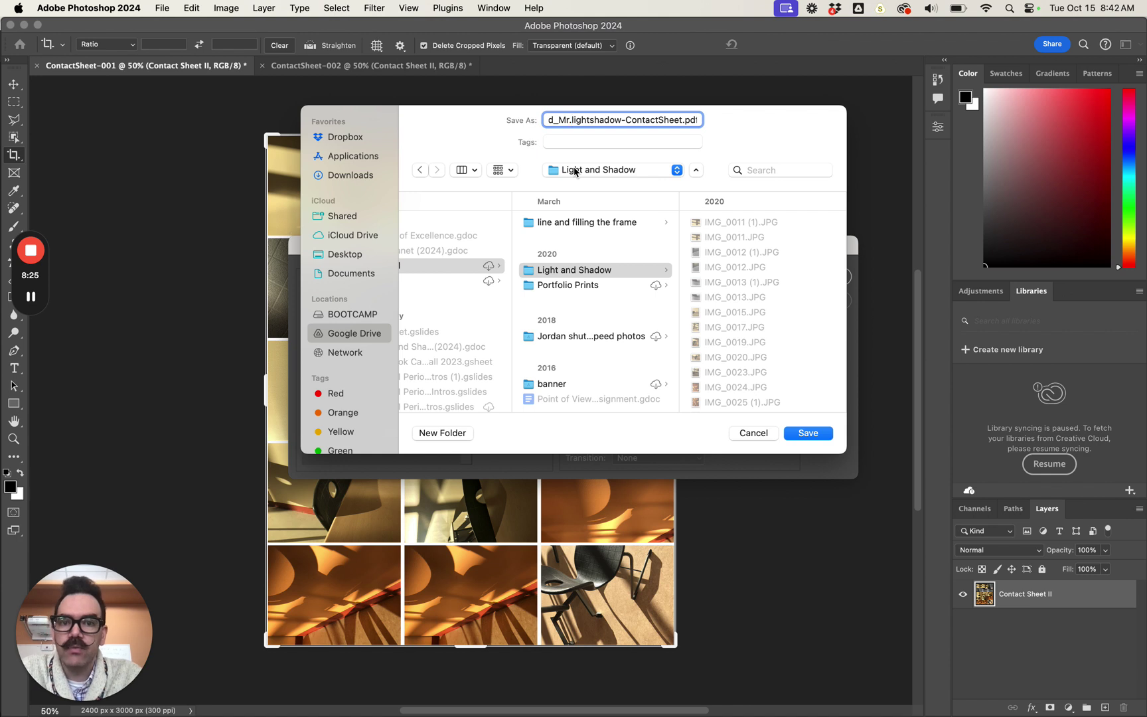
{"action": "key", "text": "BackSpace"}
{"action": "type", "text": "_"}
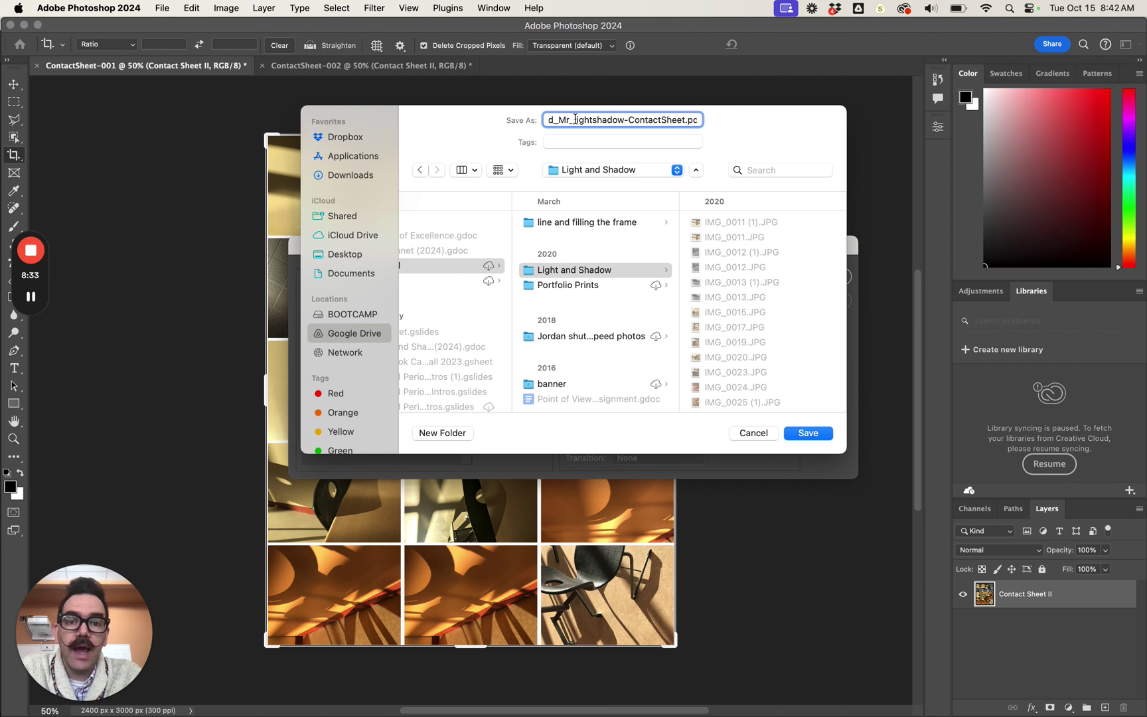
{"action": "left_click_drag", "start_coordinate": [575, 119], "coordinate": [804, 433]}
{"action": "left_click", "coordinate": [808, 432]}
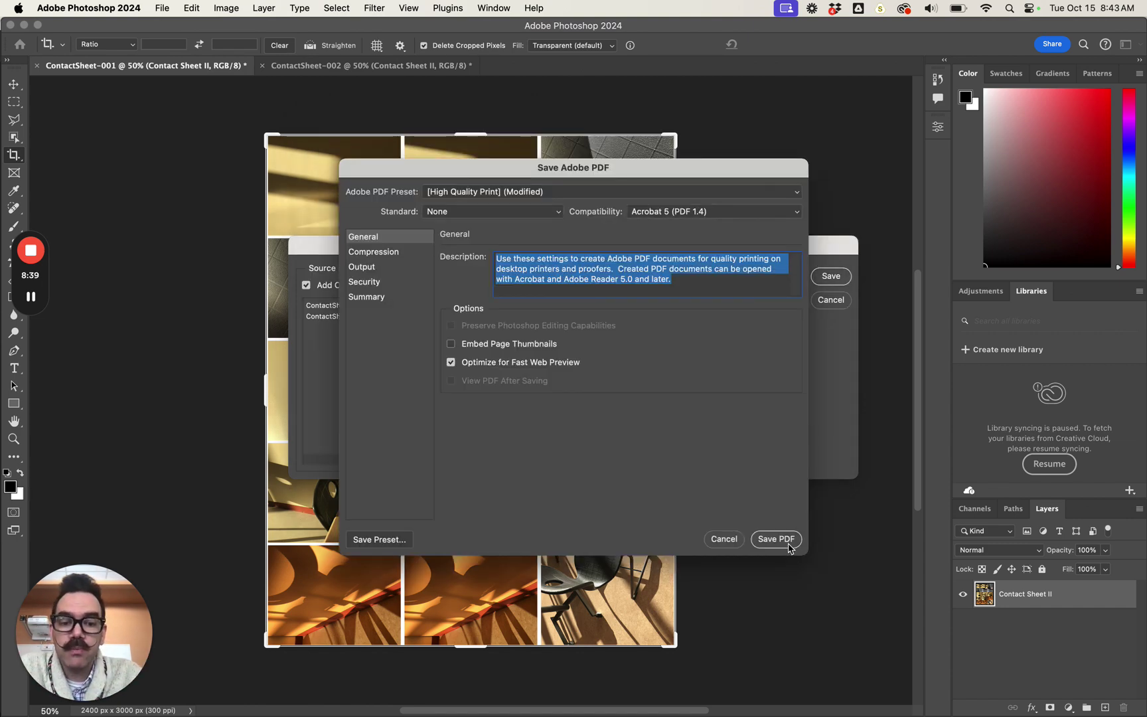
Accept the Save Adobe PDF options to write the two-page contact sheet PDF.
{"action": "left_click", "coordinate": [787, 543]}
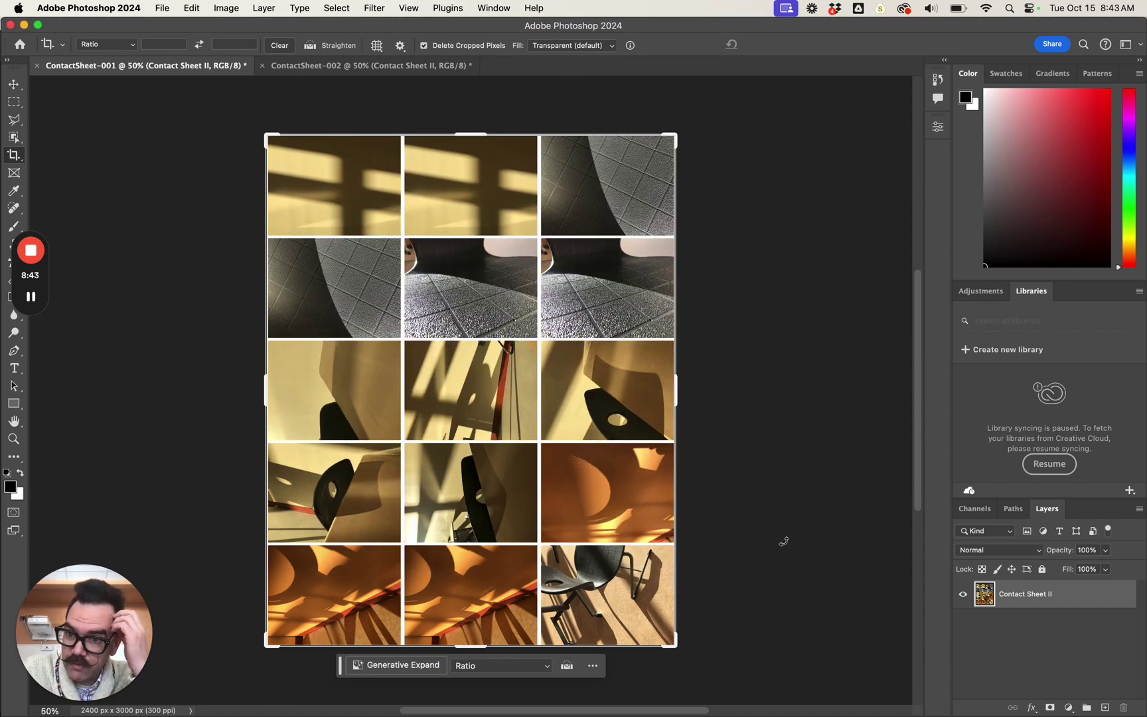
In Bridge, preview both pages of the lightshadow-ContactSheet PDF, then return to Photoshop.
{"action": "key", "text": "super+Tab"}
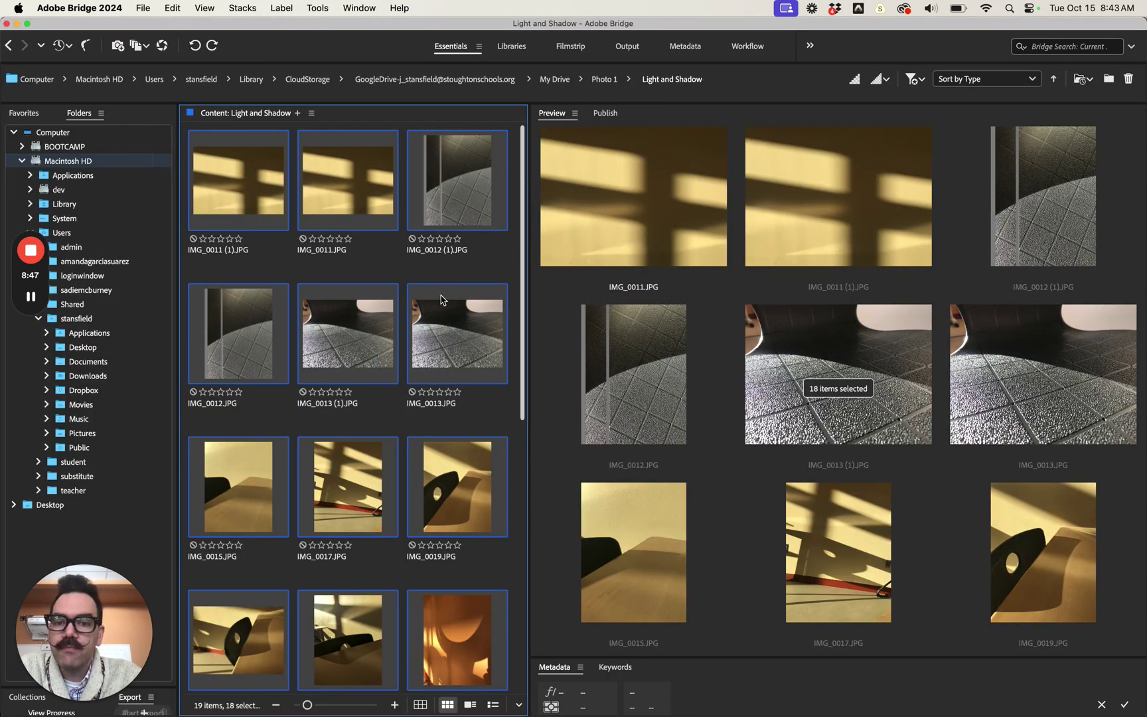
{"action": "scroll", "coordinate": [444, 395], "scroll_direction": "down", "scroll_amount": 6}
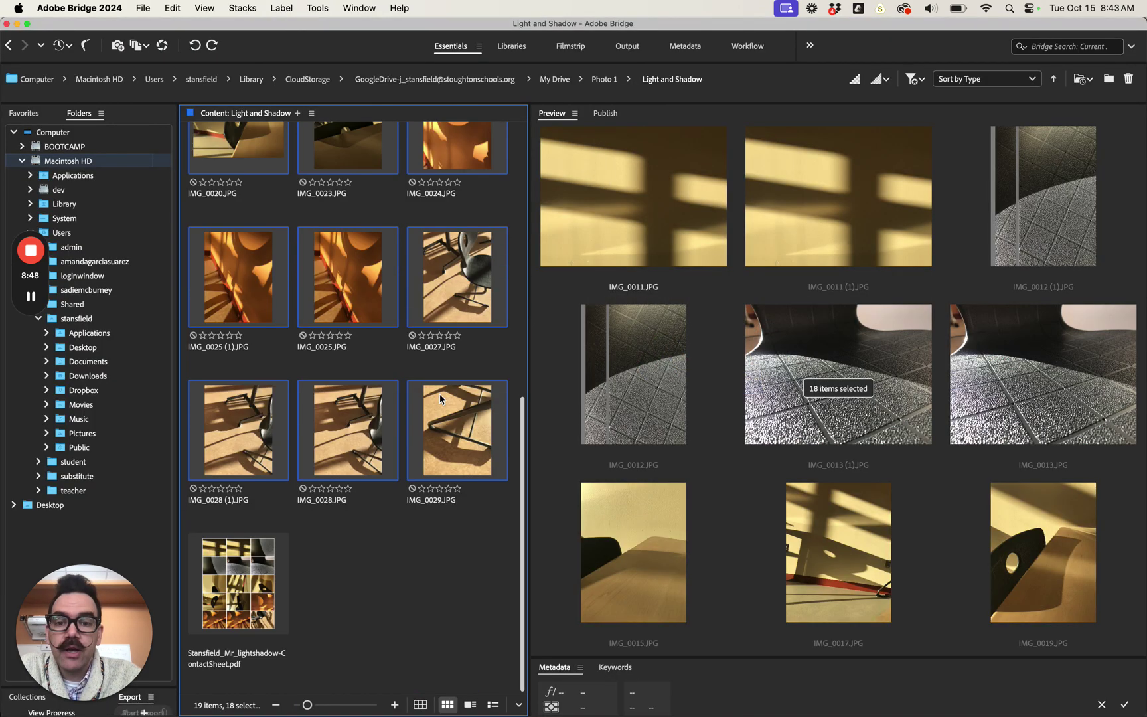
{"action": "left_click", "coordinate": [241, 589]}
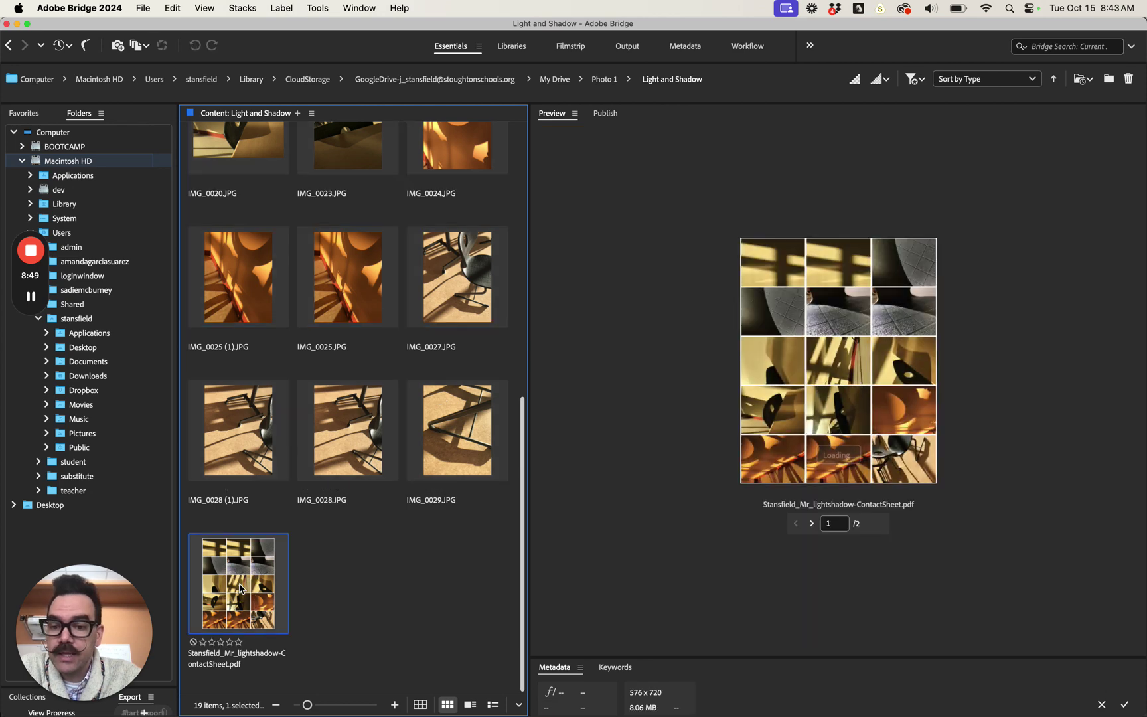
{"action": "left_click", "coordinate": [812, 524]}
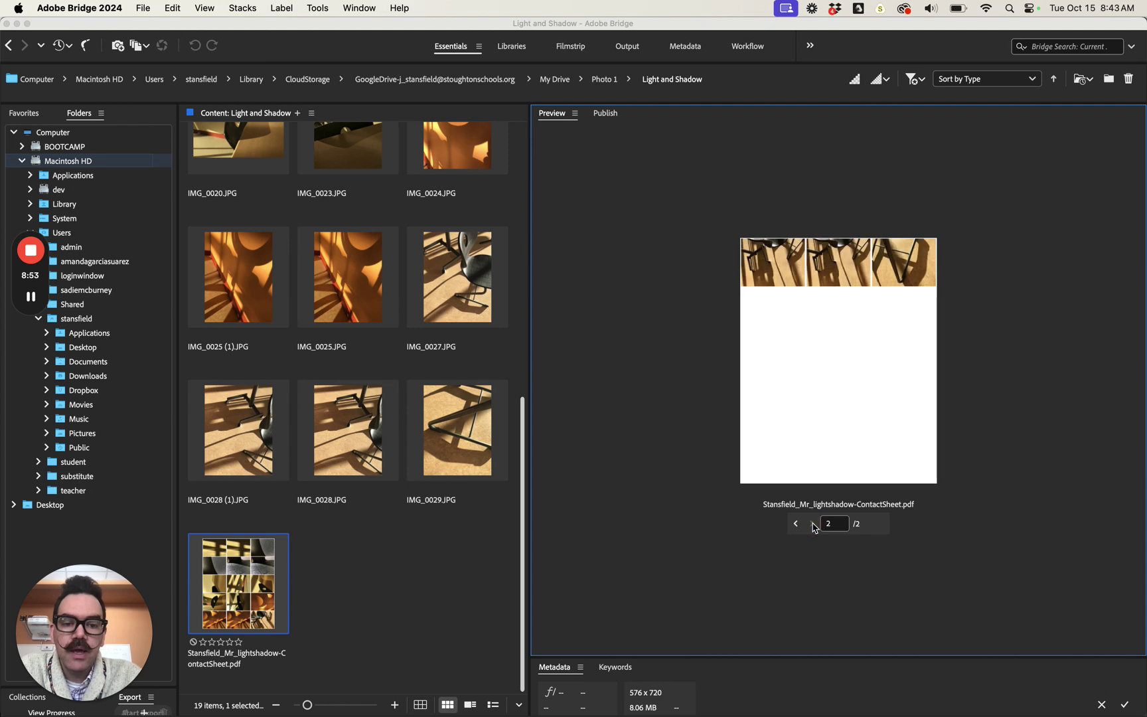
{"action": "key", "text": "super+Tab"}
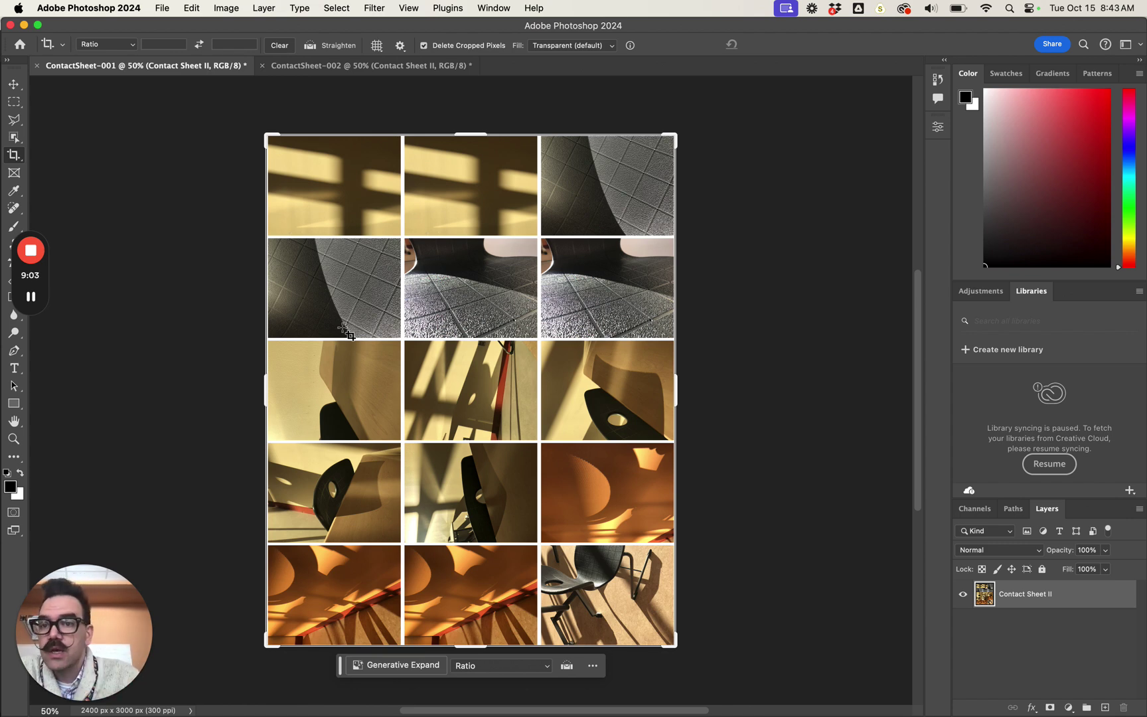
Close All documents, applying Don't Save to both contact sheets, then switch to Bridge.
{"action": "left_click", "coordinate": [163, 8]}
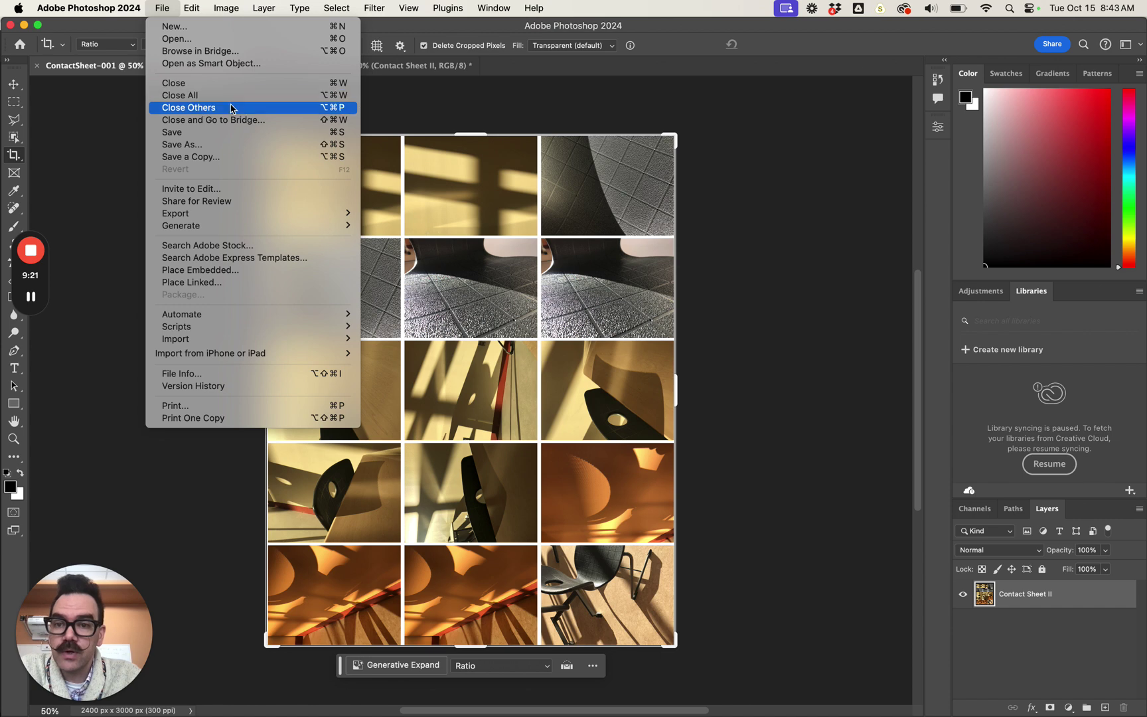
{"action": "left_click", "coordinate": [168, 7]}
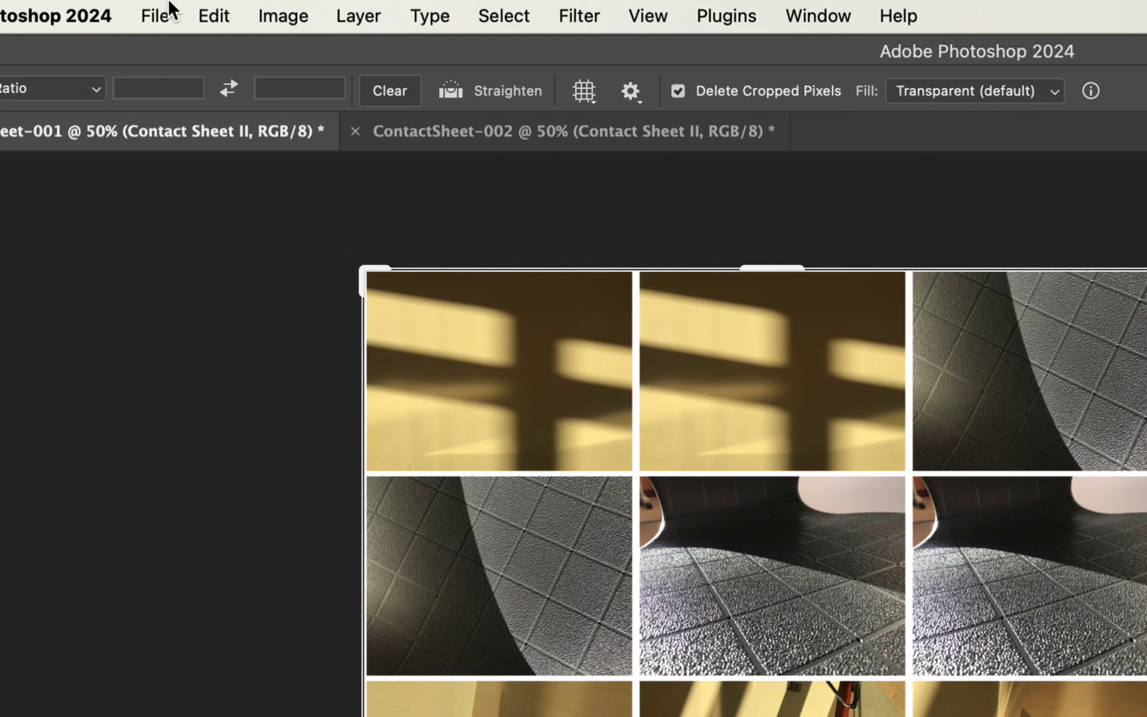
{"action": "left_click", "coordinate": [163, 2]}
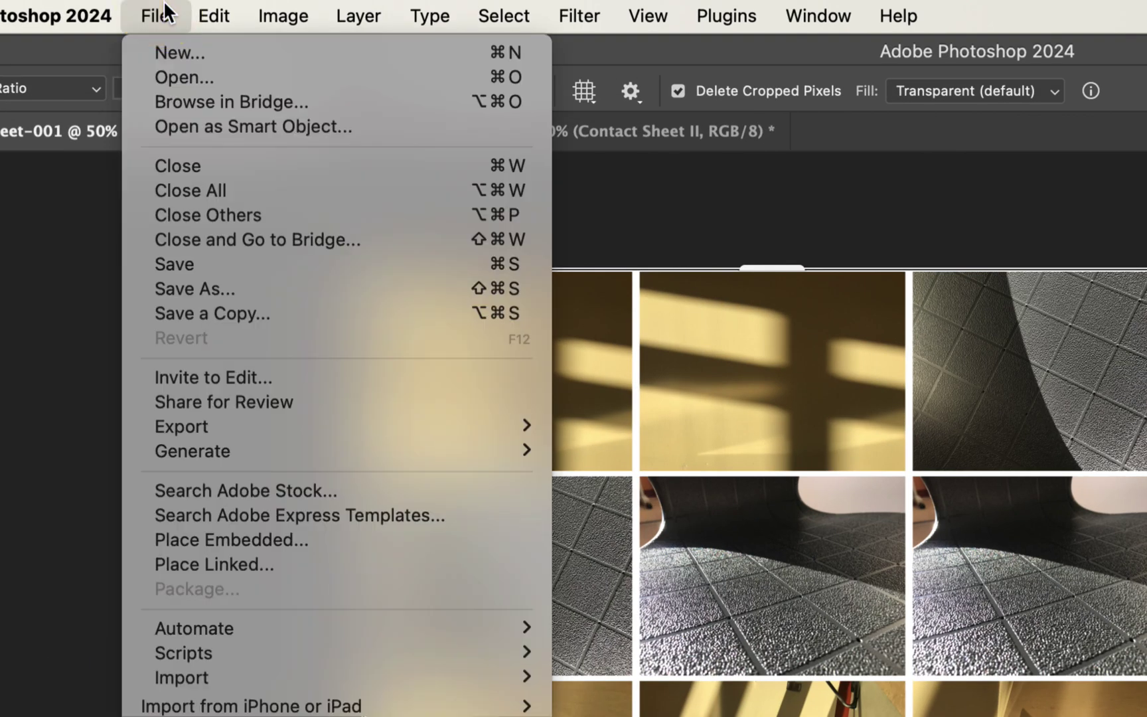
{"action": "left_click", "coordinate": [237, 191]}
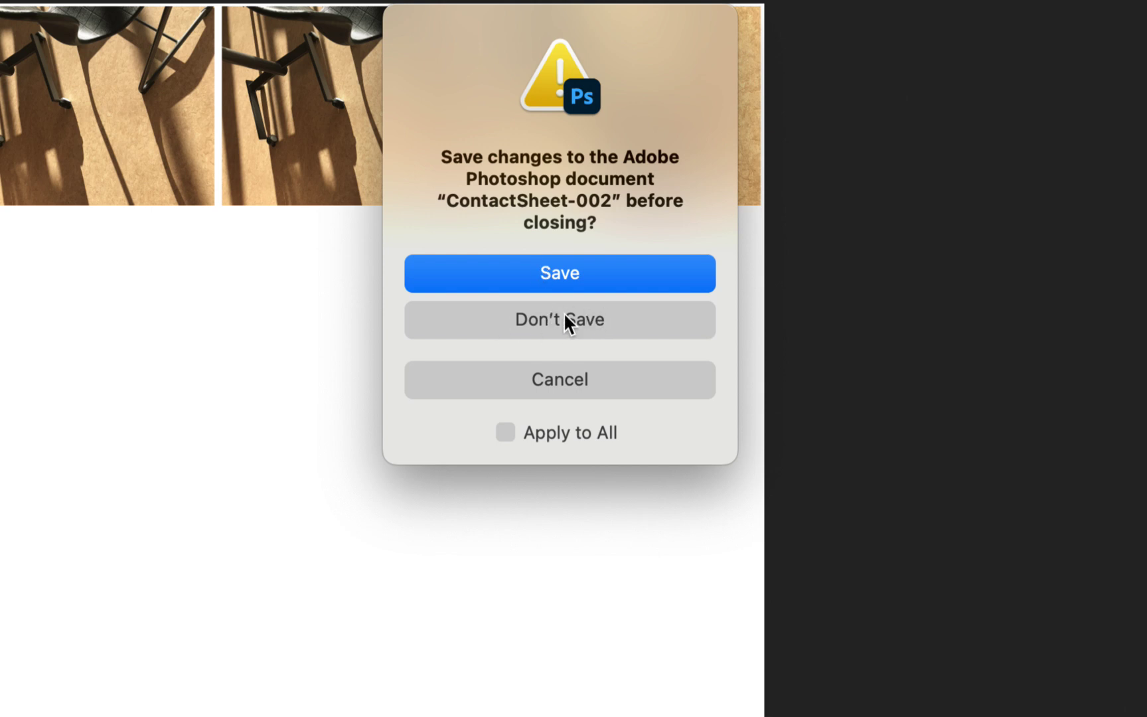
{"action": "left_click", "coordinate": [505, 433]}
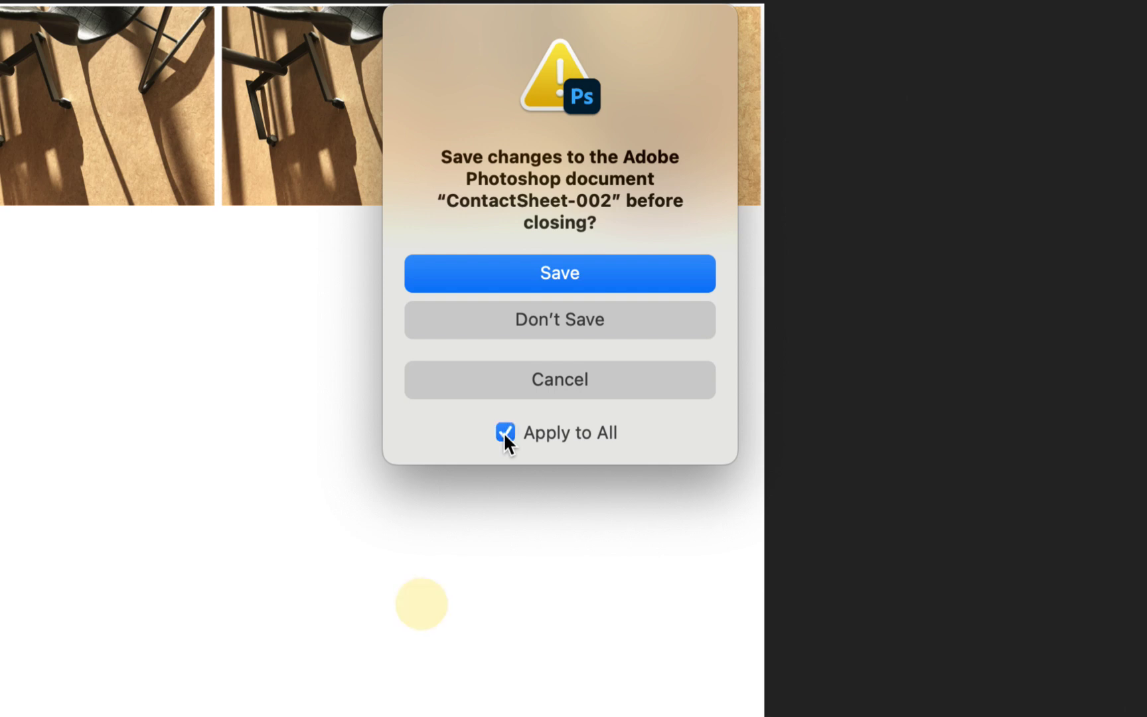
{"action": "left_click", "coordinate": [559, 321]}
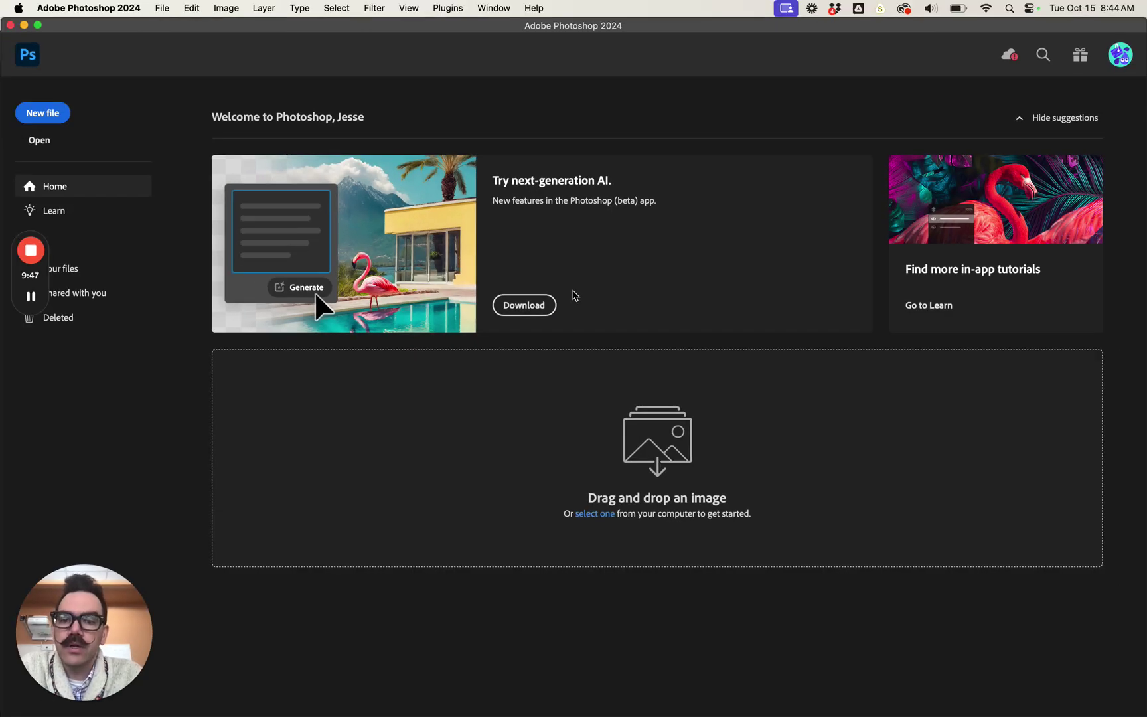
{"action": "key", "text": "super+Tab"}
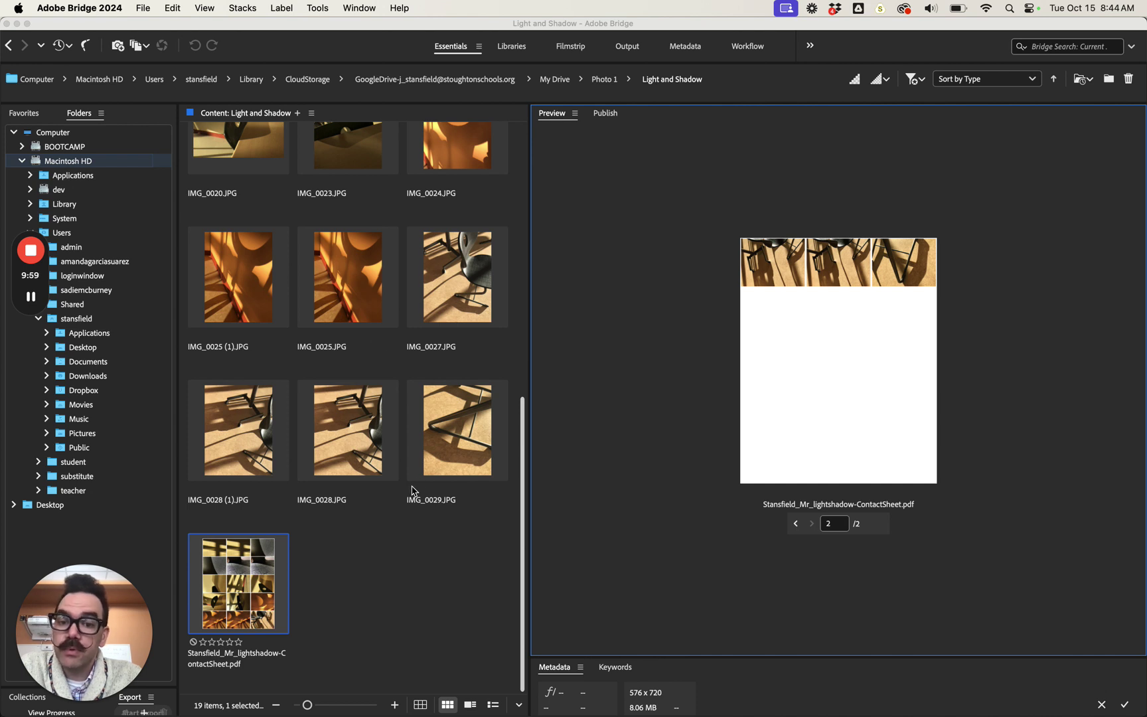
Scroll the Content panel back to the top of the Light and Shadow folder.
{"action": "left_click", "coordinate": [522, 376]}
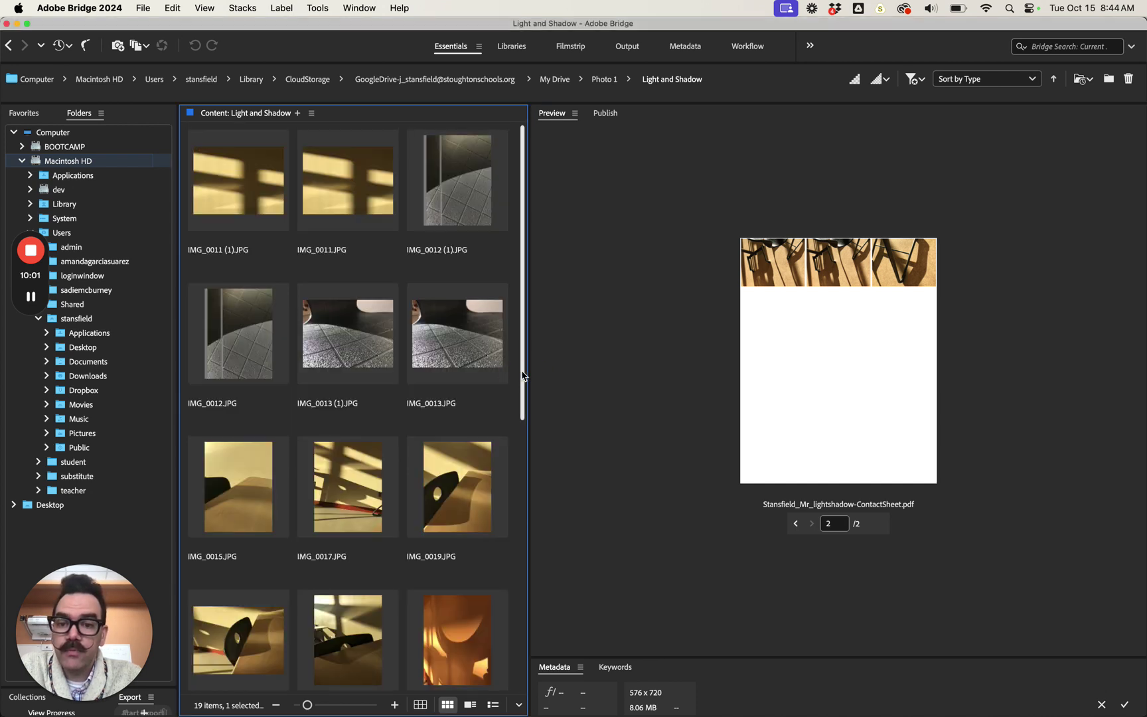